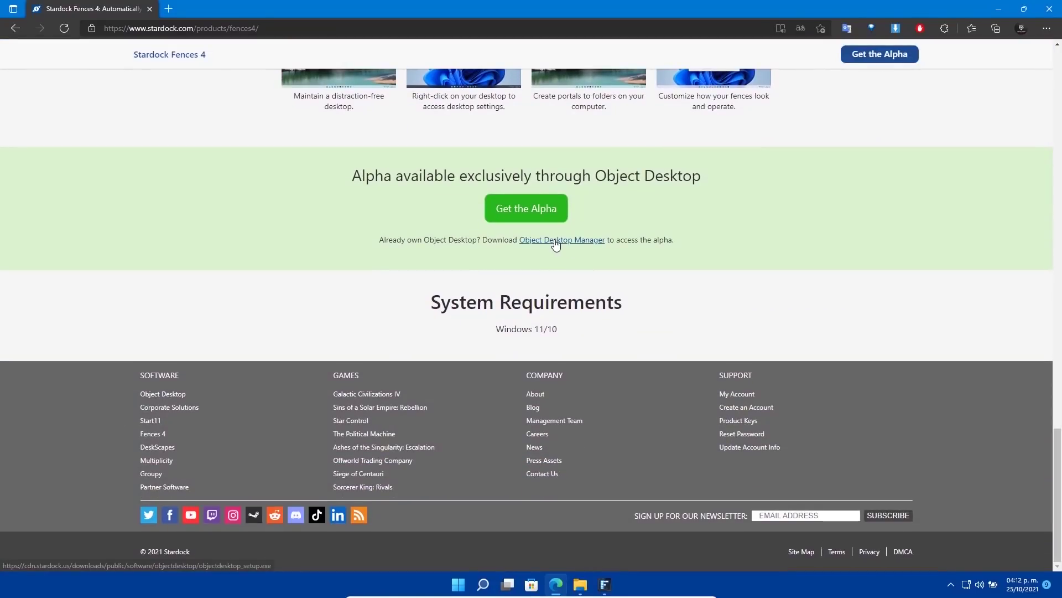
{"action": "left_click", "coordinate": [999, 8]}
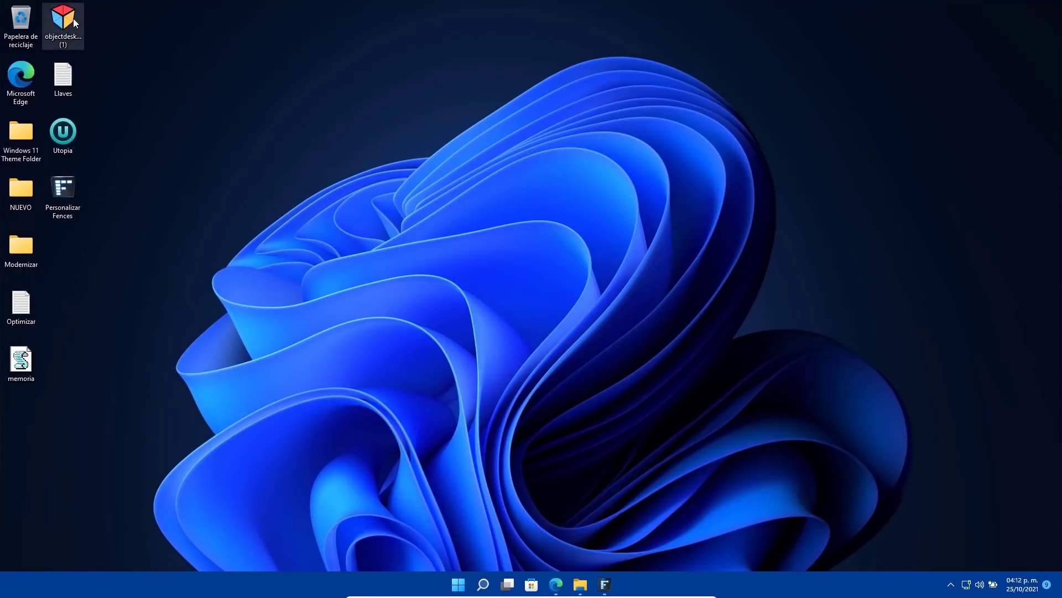
{"action": "double_click", "coordinate": [60, 25]}
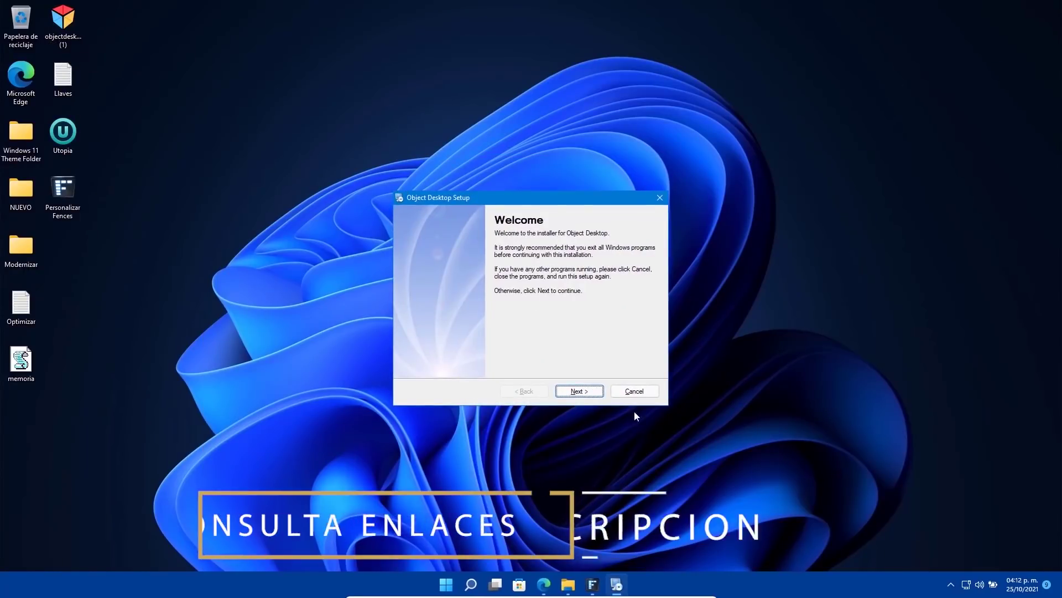
{"action": "left_click", "coordinate": [647, 392]}
{"action": "left_click", "coordinate": [553, 327]}
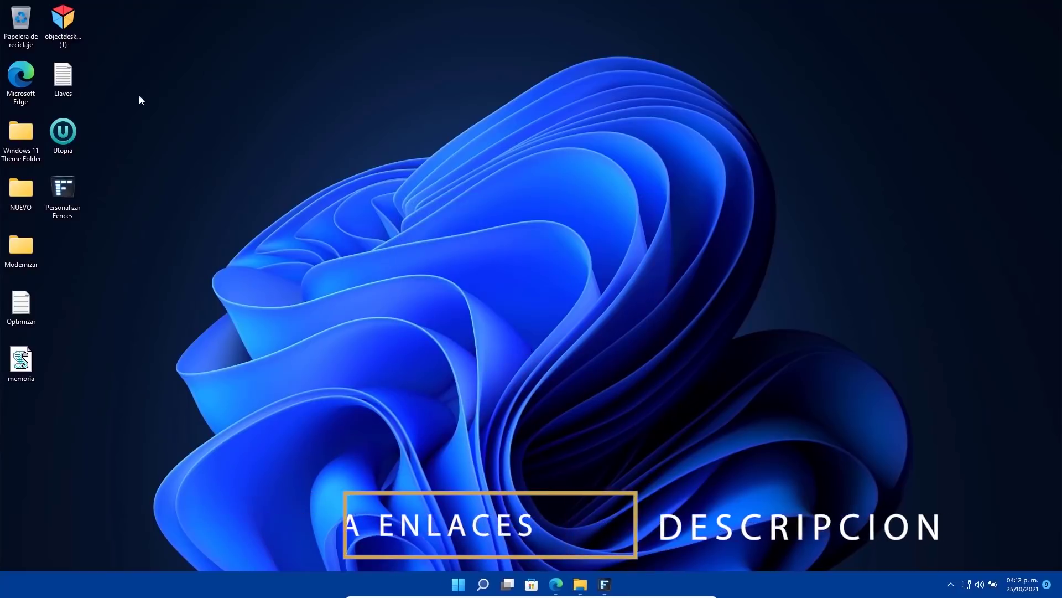
Review the Fences 4 product page in the browser, covering its overview, feature descriptions, screenshots and system requirements.
{"action": "left_click", "coordinate": [562, 585]}
{"action": "scroll", "coordinate": [596, 284], "scroll_direction": "up", "scroll_amount": 6}
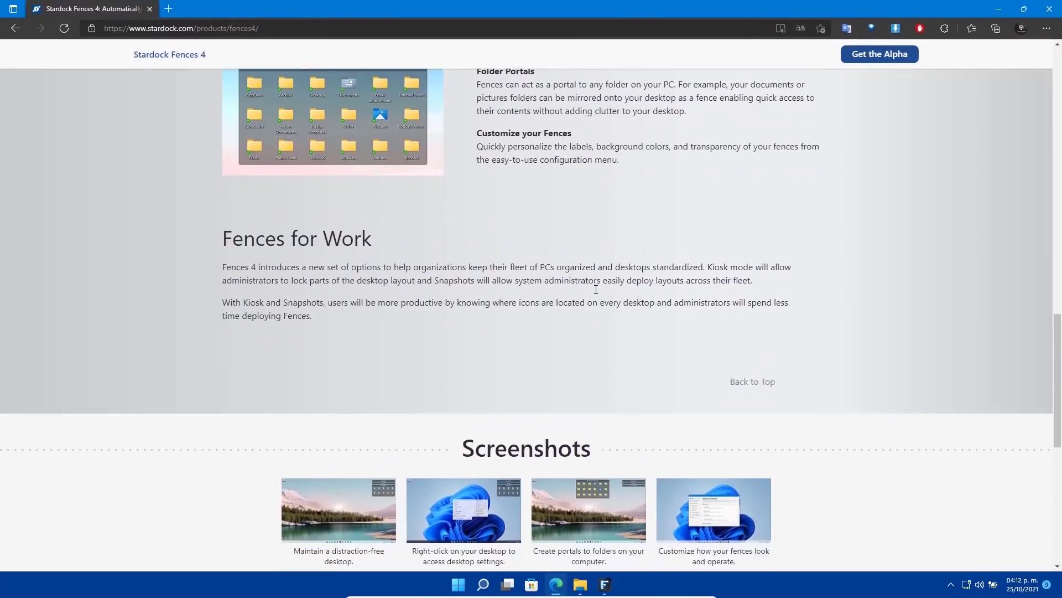
{"action": "scroll", "coordinate": [562, 354], "scroll_direction": "up", "scroll_amount": 20}
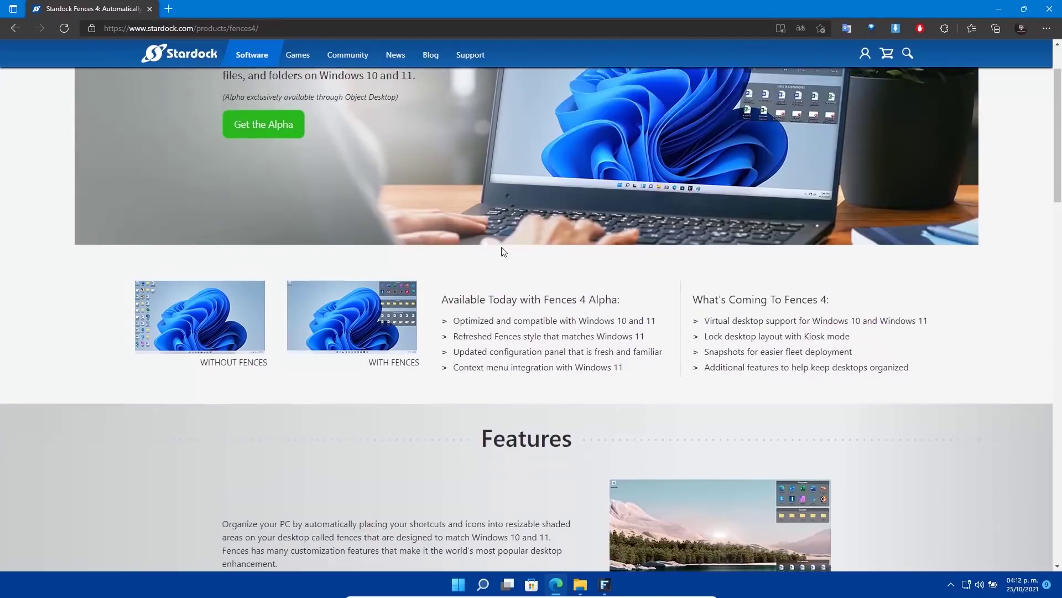
{"action": "scroll", "coordinate": [562, 280], "scroll_direction": "down", "scroll_amount": 4}
{"action": "scroll", "coordinate": [622, 288], "scroll_direction": "up", "scroll_amount": 4}
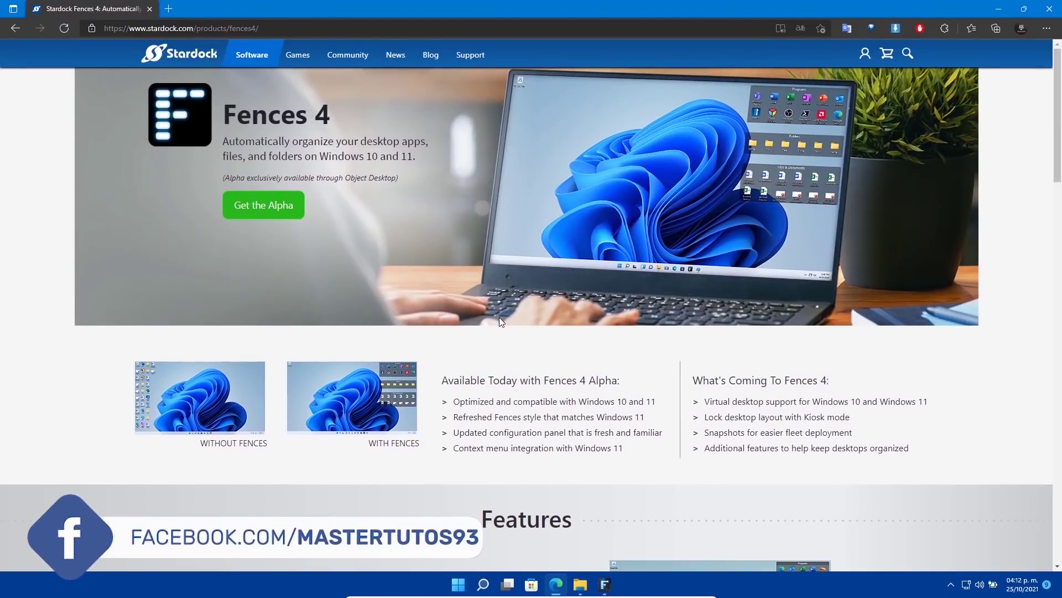
{"action": "scroll", "coordinate": [522, 363], "scroll_direction": "down", "scroll_amount": 7}
{"action": "scroll", "coordinate": [731, 320], "scroll_direction": "down", "scroll_amount": 4}
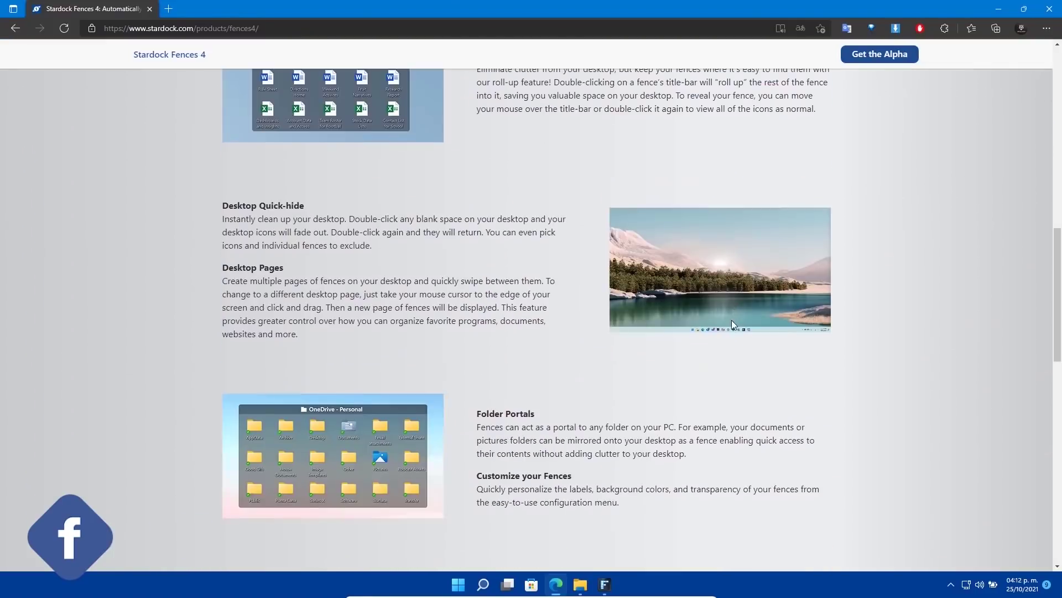
{"action": "scroll", "coordinate": [726, 307], "scroll_direction": "up", "scroll_amount": 10}
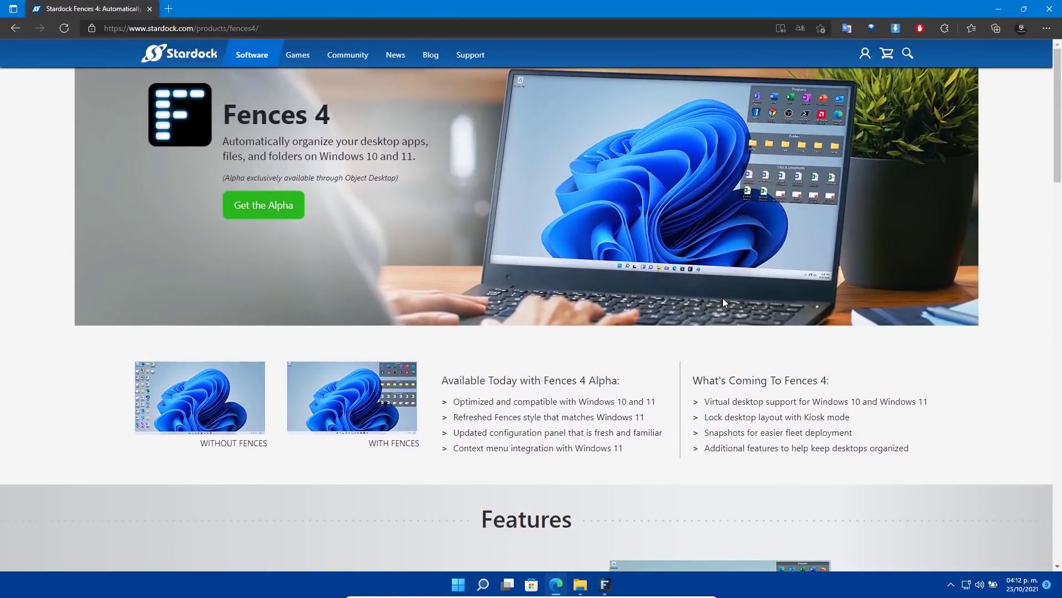
{"action": "scroll", "coordinate": [748, 252], "scroll_direction": "down", "scroll_amount": 3}
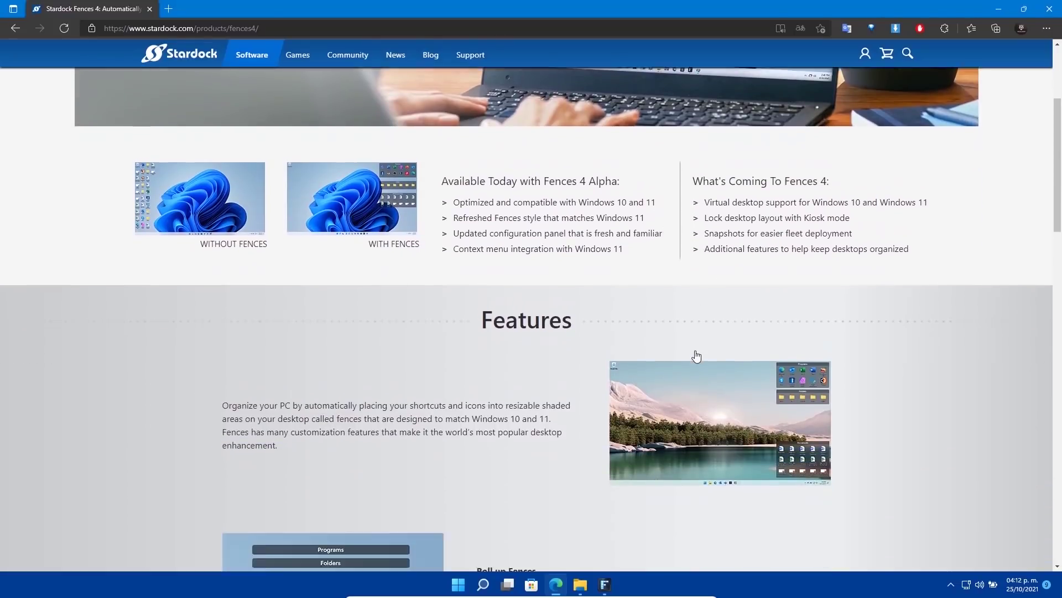
{"action": "scroll", "coordinate": [696, 356], "scroll_direction": "down", "scroll_amount": 5}
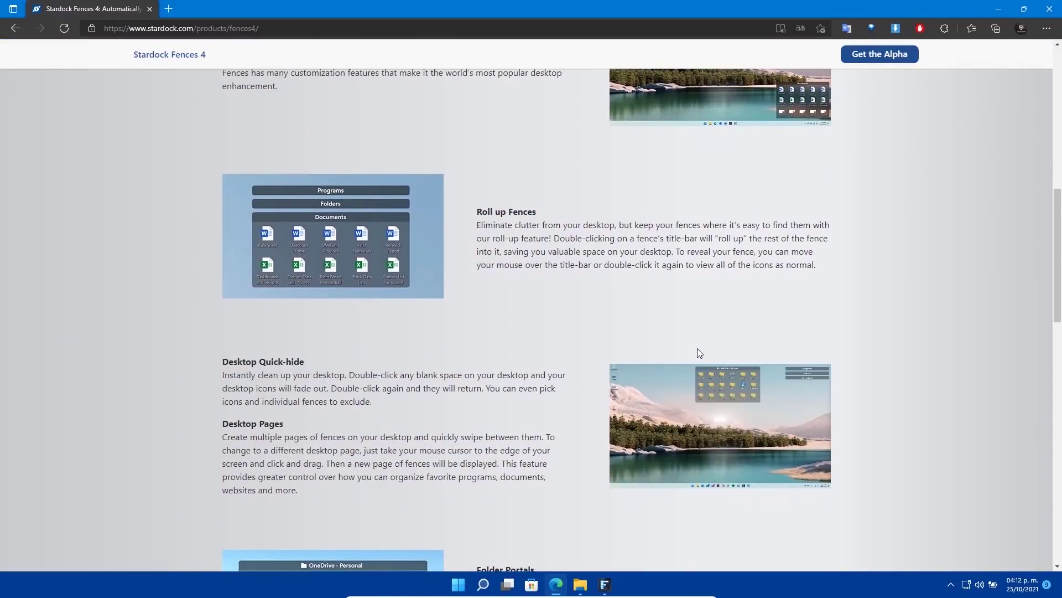
{"action": "scroll", "coordinate": [698, 352], "scroll_direction": "down", "scroll_amount": 6}
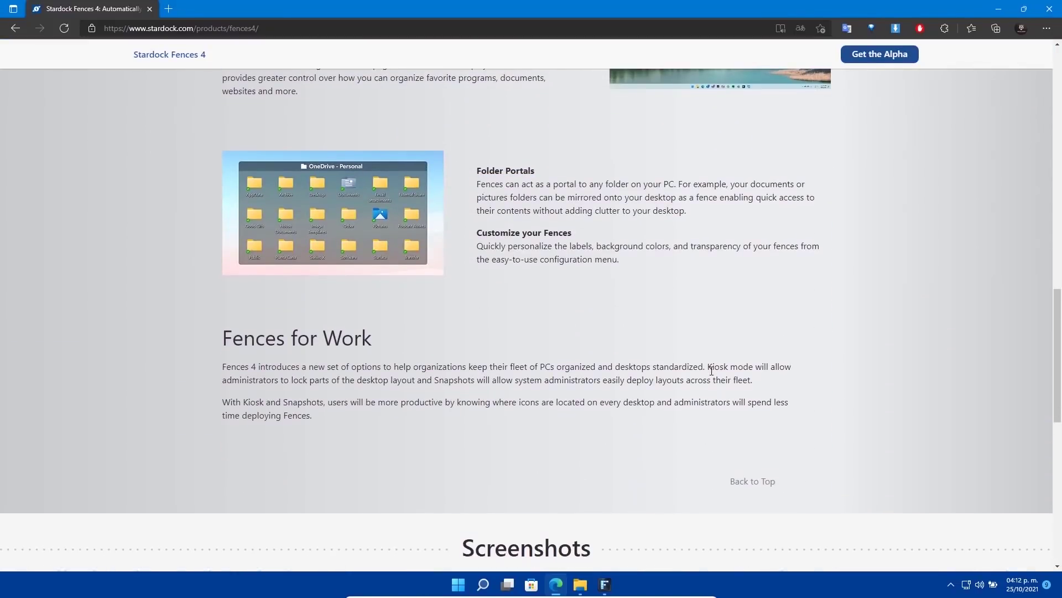
{"action": "scroll", "coordinate": [710, 379], "scroll_direction": "down", "scroll_amount": 10}
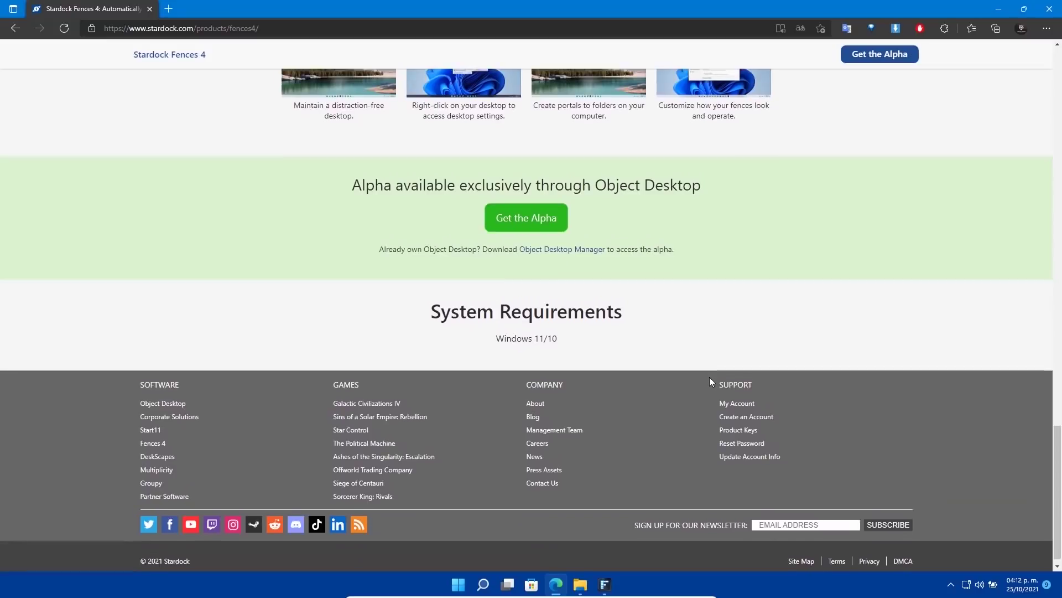
{"action": "scroll", "coordinate": [736, 365], "scroll_direction": "up", "scroll_amount": 20}
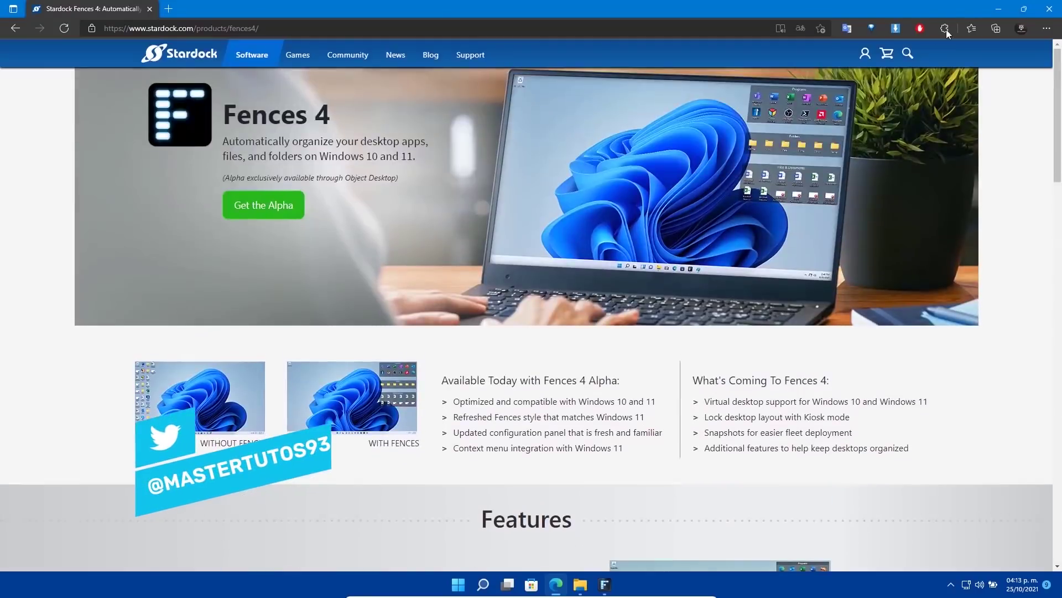
{"action": "left_click", "coordinate": [999, 9]}
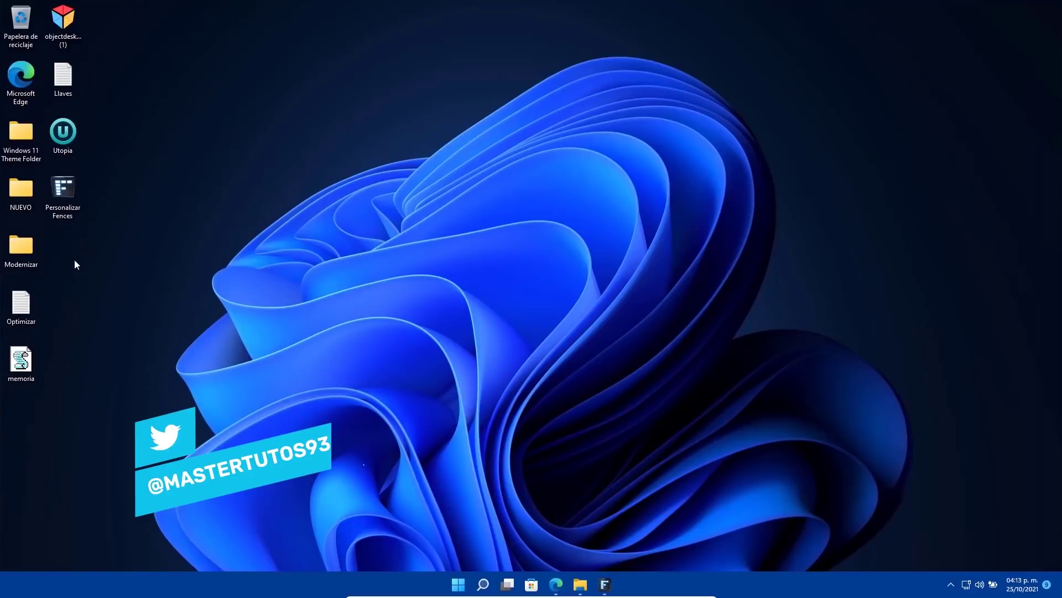
Open Object Desktop from the Stardock folder of installed applications, look through its list of apps, and close it.
{"action": "left_click", "coordinate": [71, 213]}
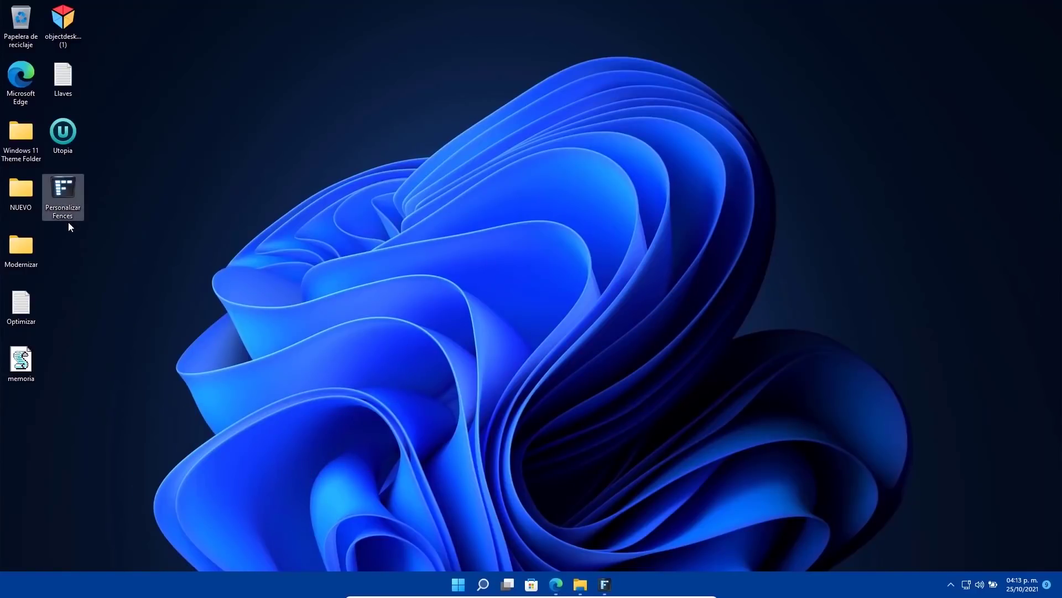
{"action": "left_click", "coordinate": [459, 584]}
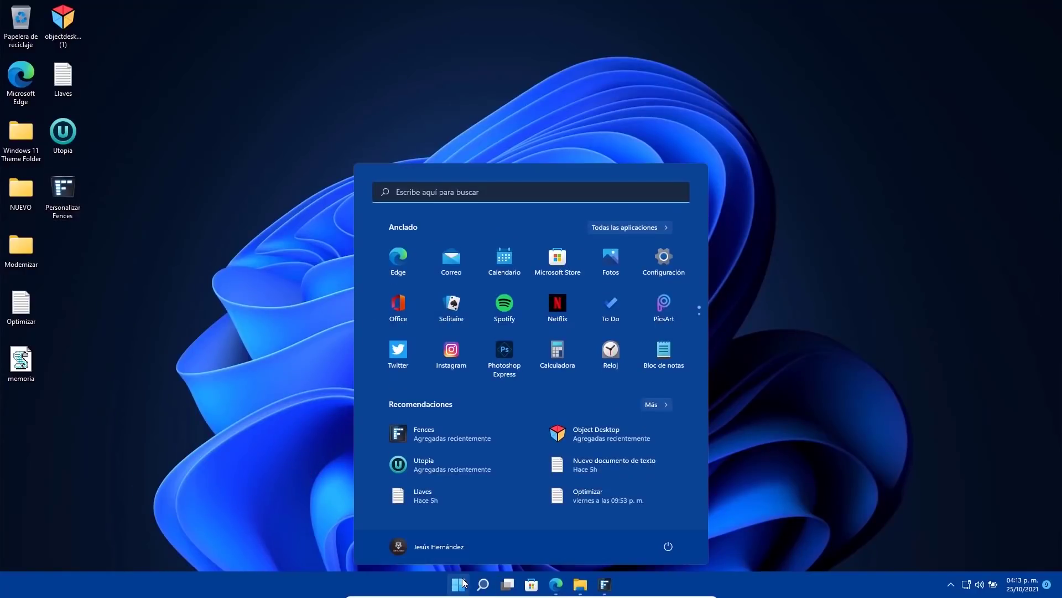
{"action": "left_click", "coordinate": [616, 227]}
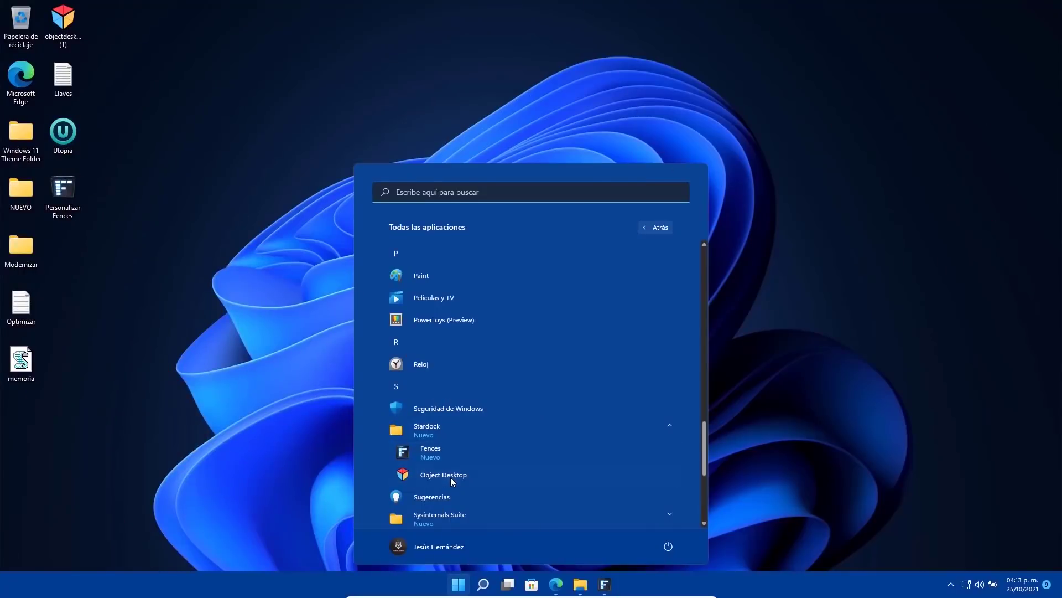
{"action": "left_click", "coordinate": [451, 477]}
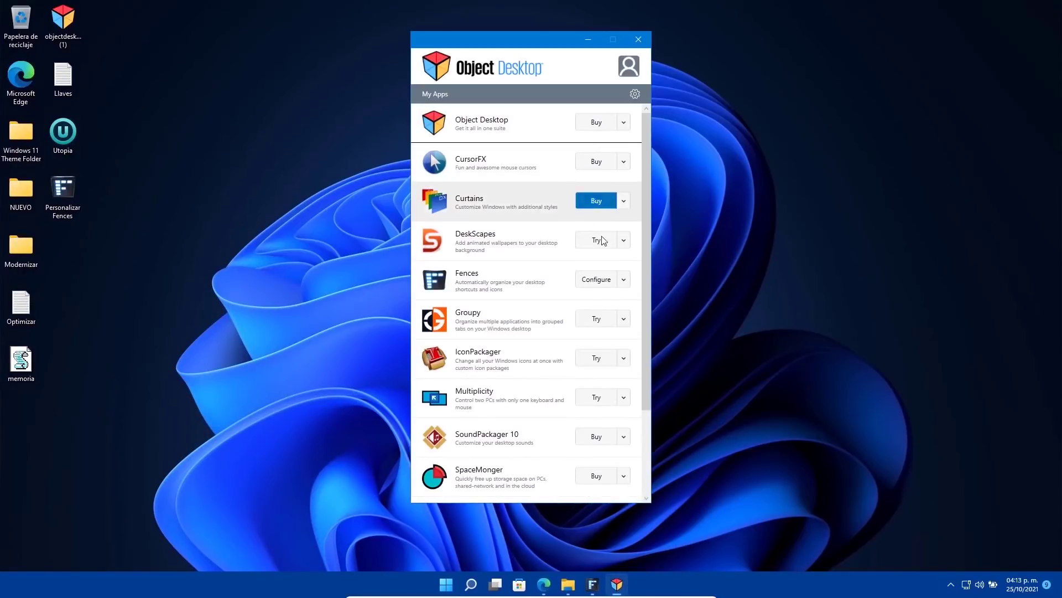
{"action": "scroll", "coordinate": [591, 382], "scroll_direction": "down", "scroll_amount": 2}
{"action": "scroll", "coordinate": [586, 404], "scroll_direction": "up", "scroll_amount": 2}
{"action": "scroll", "coordinate": [578, 406], "scroll_direction": "down", "scroll_amount": 2}
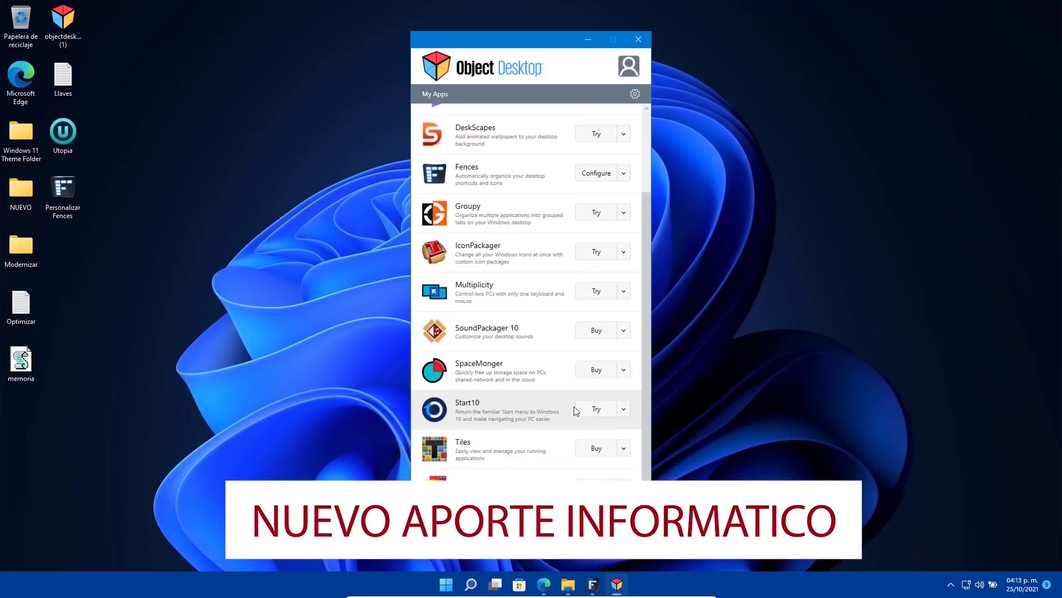
{"action": "left_click", "coordinate": [638, 40]}
Open the Fences configuration from the Personalizar Fences desktop shortcut and read through its Inicio page down to the basic options.
{"action": "double_click", "coordinate": [58, 214]}
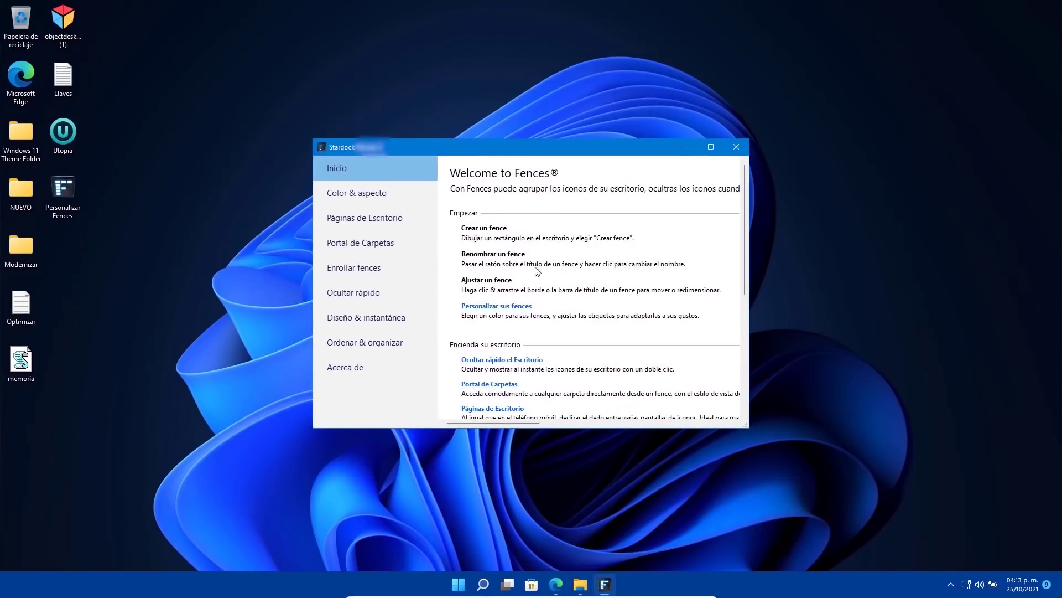
{"action": "scroll", "coordinate": [570, 293], "scroll_direction": "down", "scroll_amount": 3}
{"action": "scroll", "coordinate": [569, 299], "scroll_direction": "up", "scroll_amount": 3}
{"action": "scroll", "coordinate": [517, 264], "scroll_direction": "down", "scroll_amount": 3}
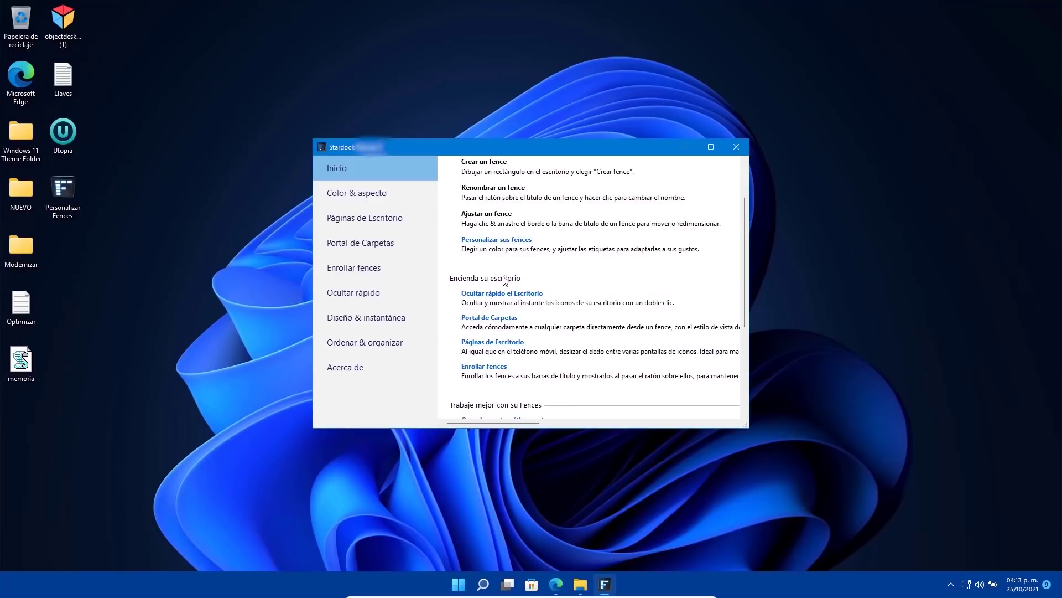
{"action": "scroll", "coordinate": [528, 279], "scroll_direction": "down", "scroll_amount": 6}
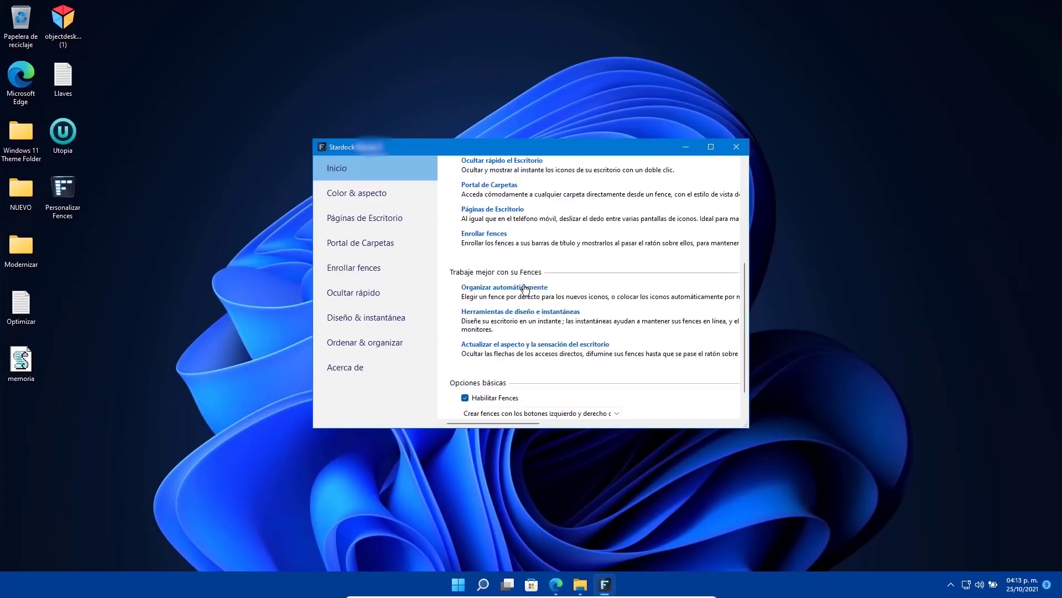
{"action": "scroll", "coordinate": [533, 264], "scroll_direction": "down", "scroll_amount": 2}
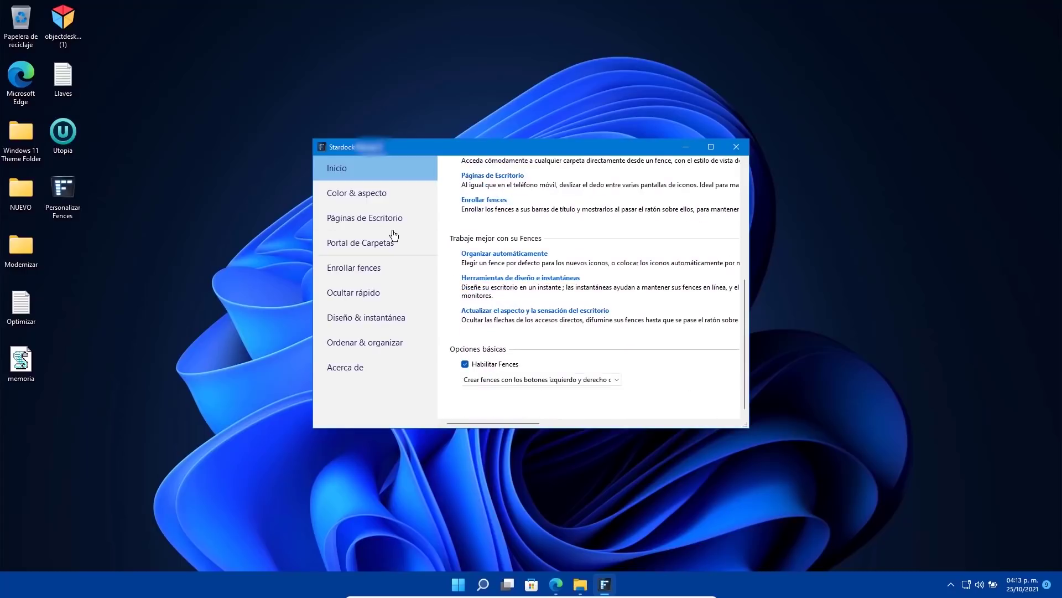
Examine the Fences settings for Color & aspecto, Páginas de Escritorio, Portal de Carpetas, Enrollar fences and Ocultar rápido.
{"action": "left_click", "coordinate": [379, 217]}
{"action": "left_click", "coordinate": [364, 193]}
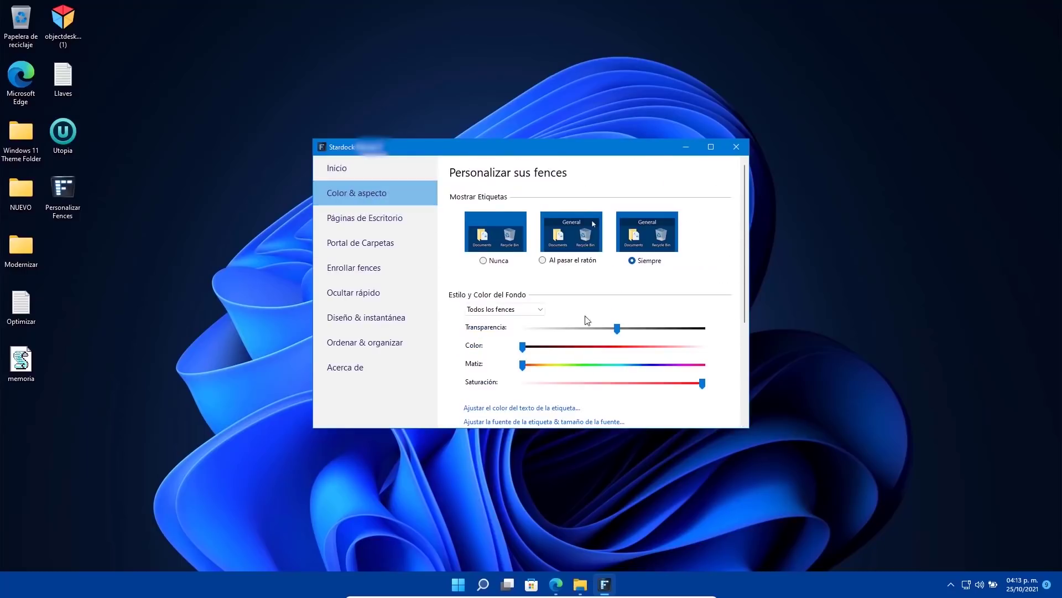
{"action": "left_click", "coordinate": [365, 218]}
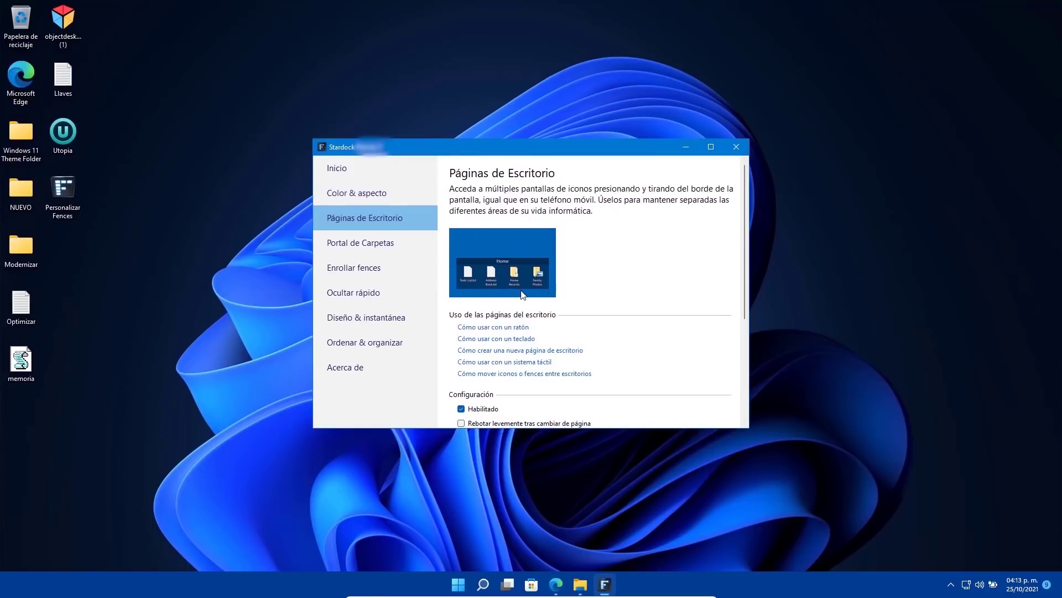
{"action": "left_click", "coordinate": [344, 246]}
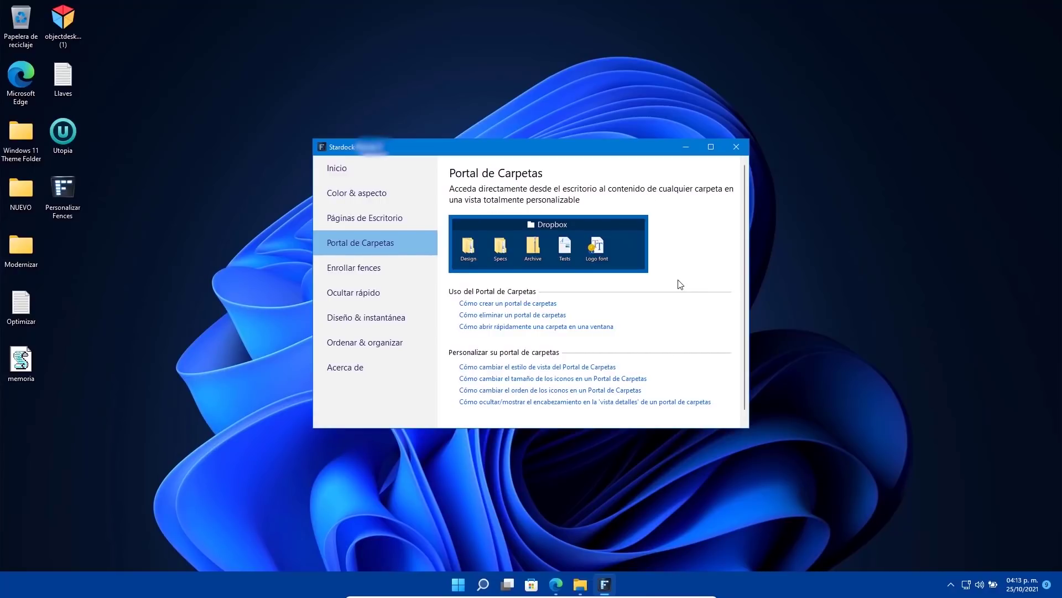
{"action": "left_click", "coordinate": [390, 272]}
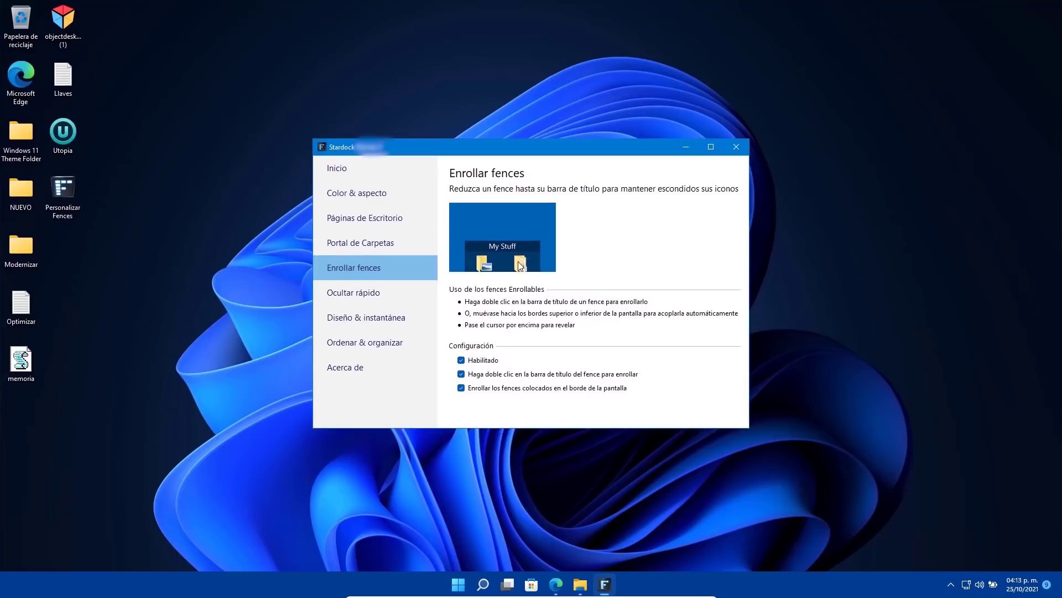
{"action": "left_click", "coordinate": [357, 292]}
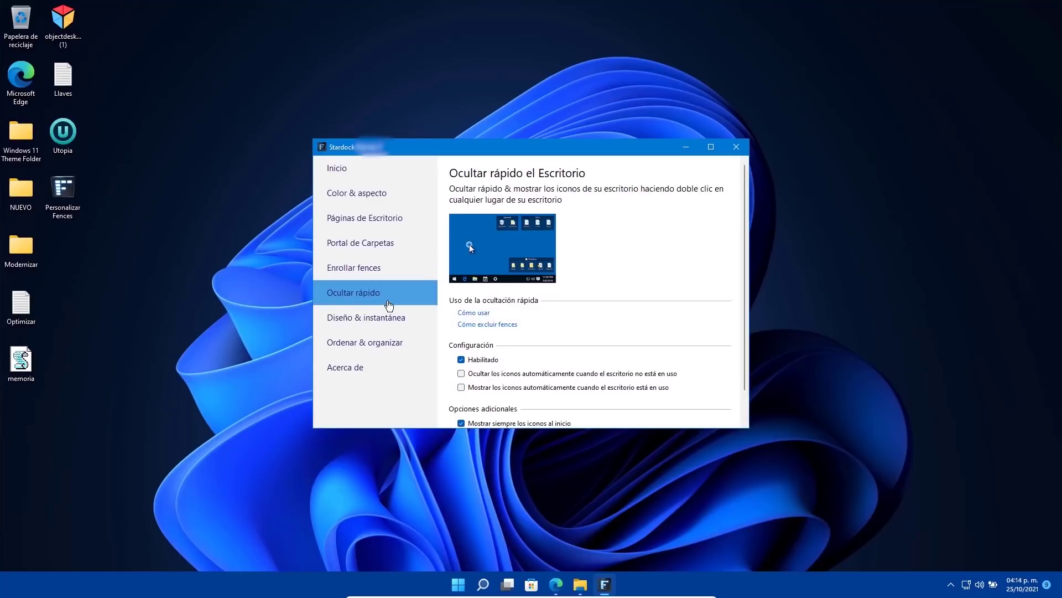
Examine the Diseño & instantánea and Ordenar & organizar settings, and close the Fences configuration.
{"action": "left_click", "coordinate": [380, 319]}
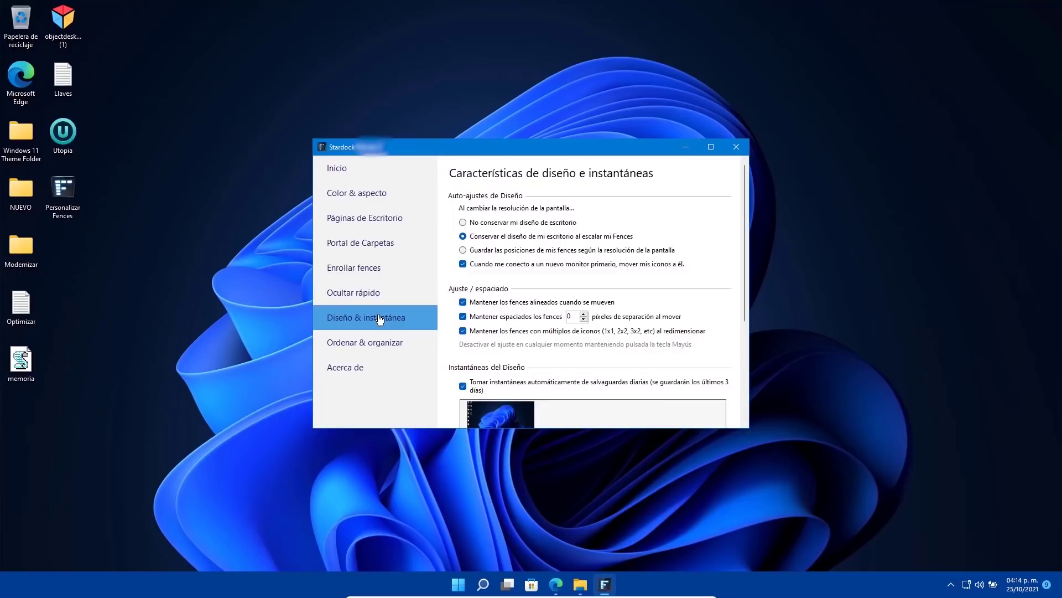
{"action": "scroll", "coordinate": [588, 324], "scroll_direction": "down", "scroll_amount": 2}
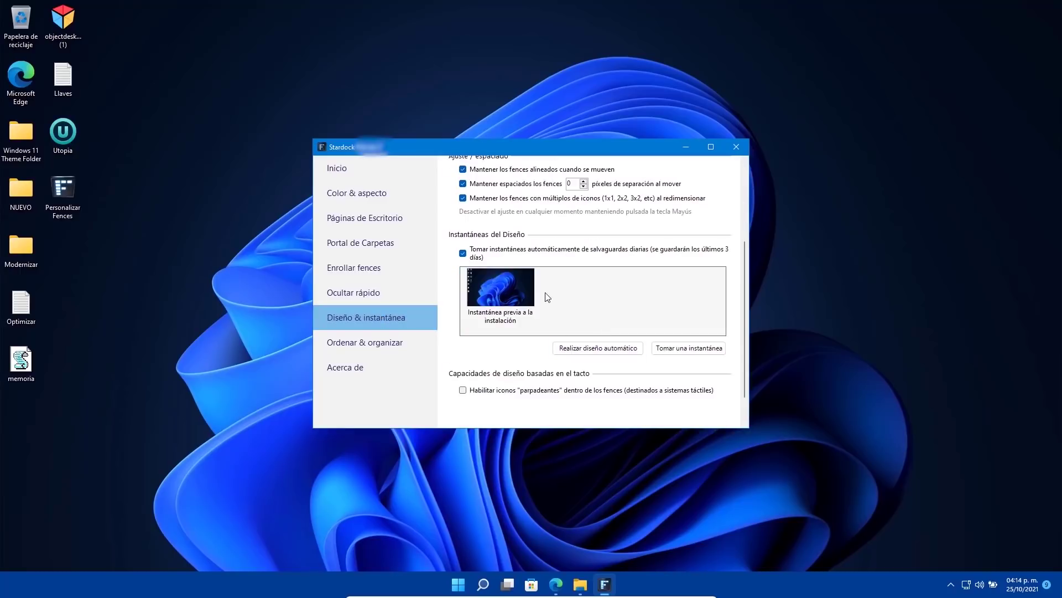
{"action": "scroll", "coordinate": [684, 256], "scroll_direction": "up", "scroll_amount": 3}
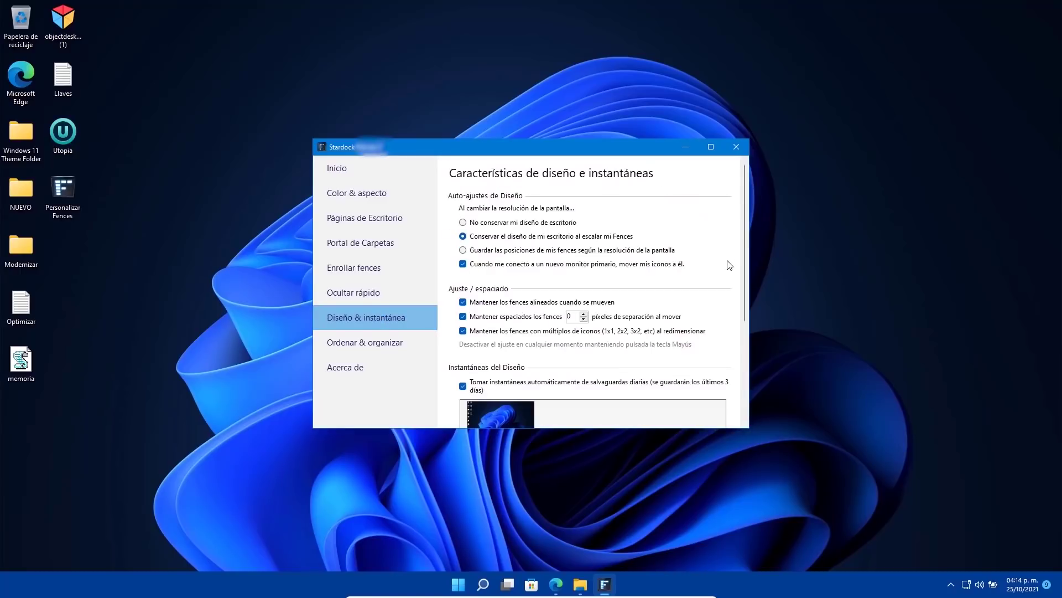
{"action": "left_click", "coordinate": [396, 341]}
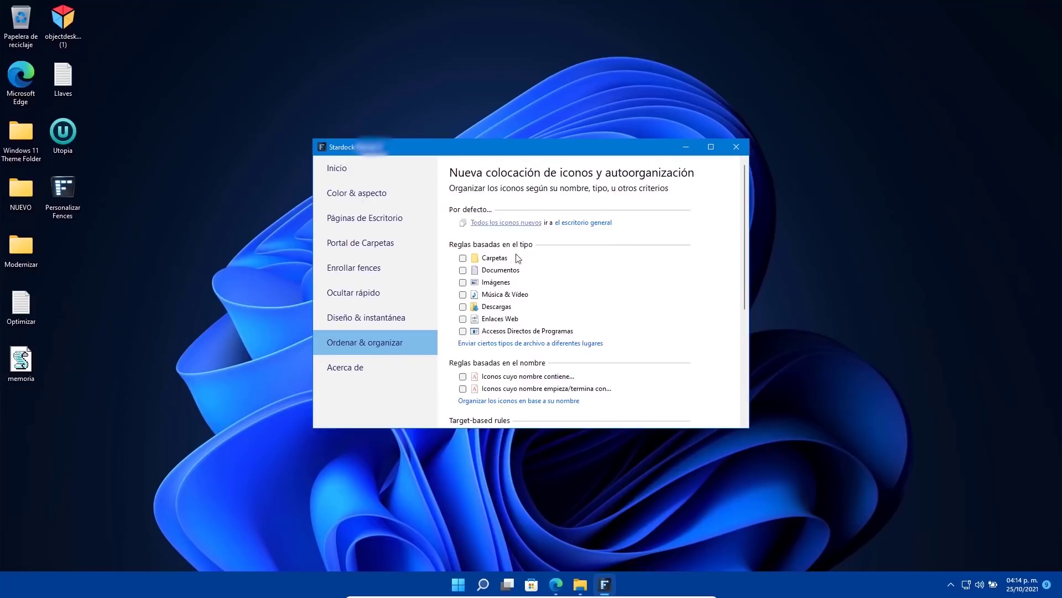
{"action": "scroll", "coordinate": [500, 279], "scroll_direction": "down", "scroll_amount": 2}
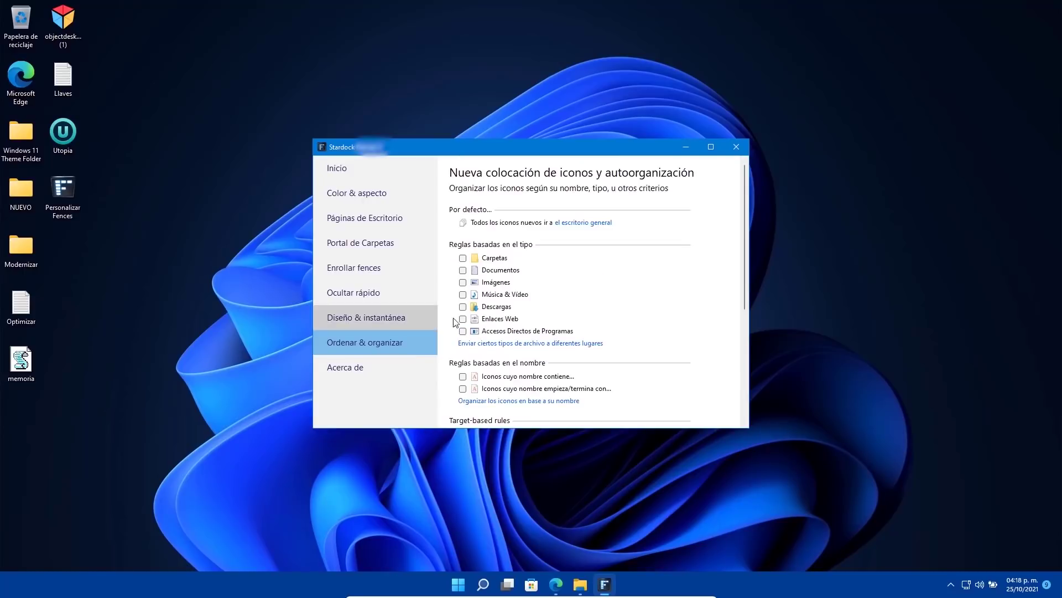
{"action": "left_click", "coordinate": [726, 147]}
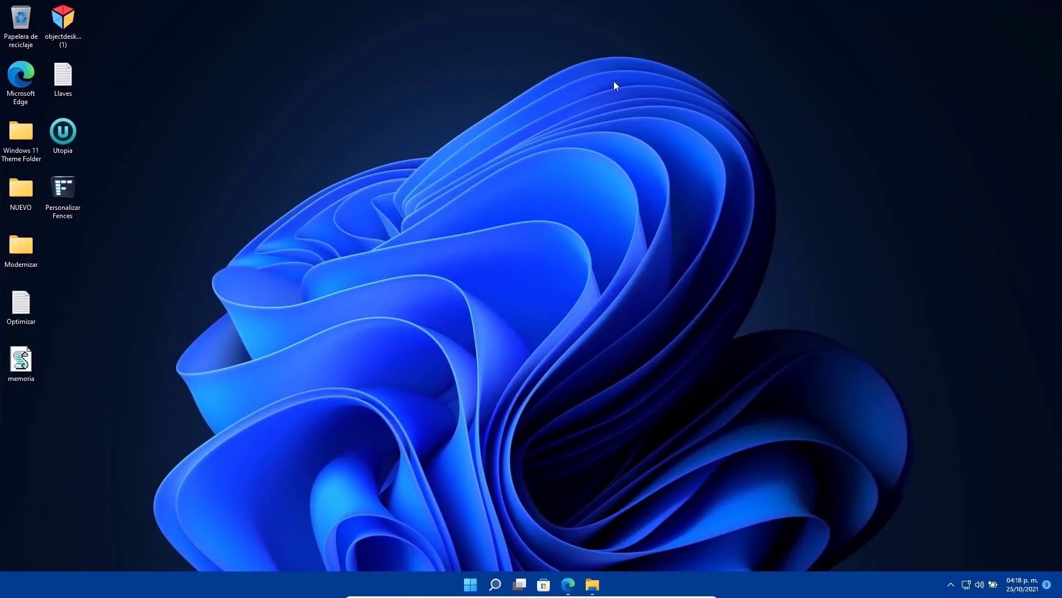
Draw a new fence in the upper middle of the desktop and title it "Programas de Windows 11".
{"action": "left_click_drag", "start_coordinate": [284, 62], "coordinate": [693, 268]}
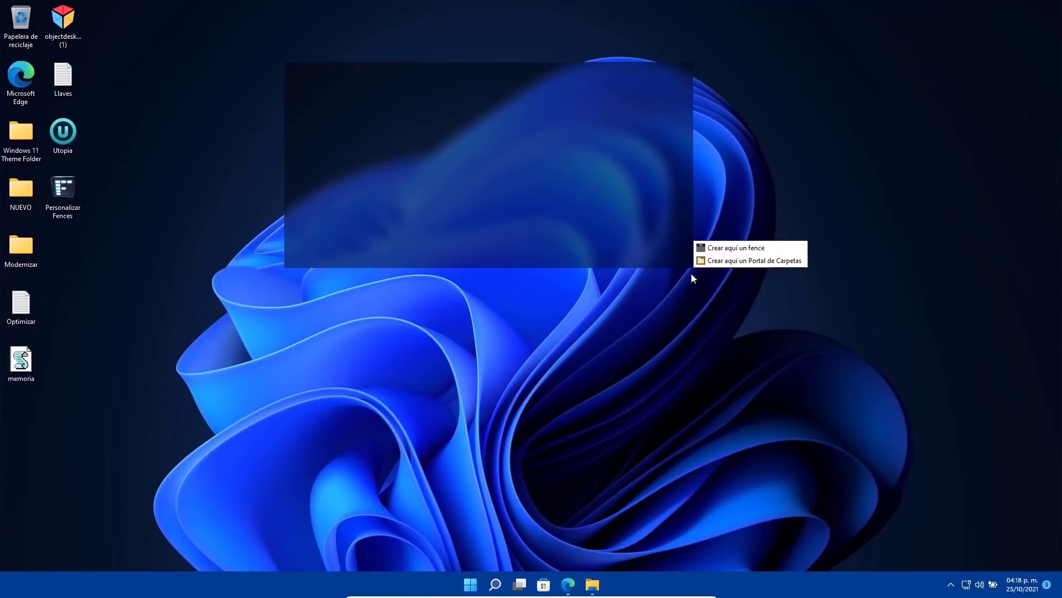
{"action": "left_click", "coordinate": [400, 195]}
{"action": "left_click_drag", "start_coordinate": [764, 189], "coordinate": [867, 209]}
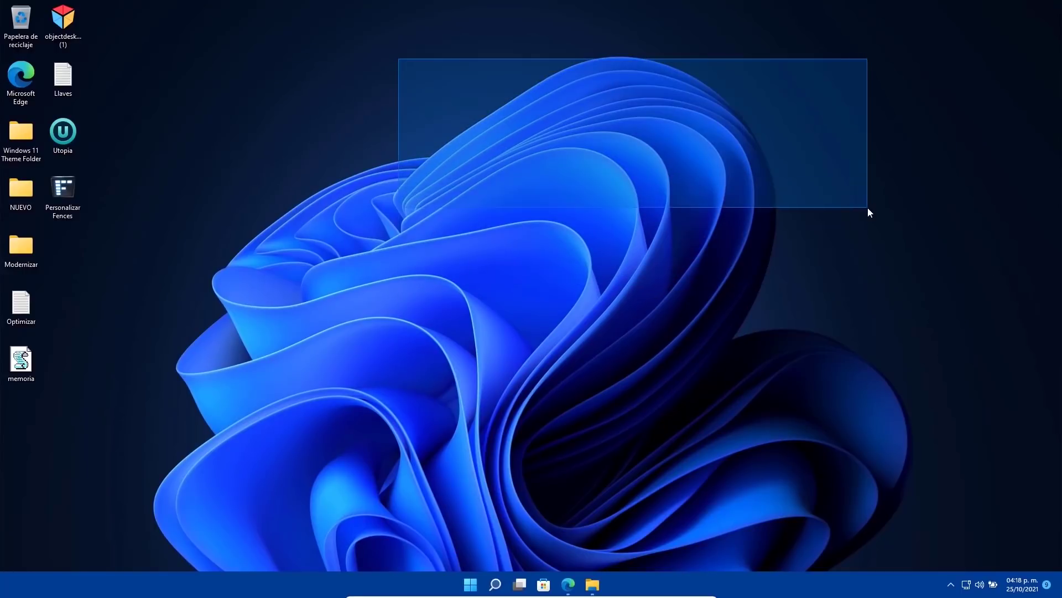
{"action": "left_click", "coordinate": [899, 188]}
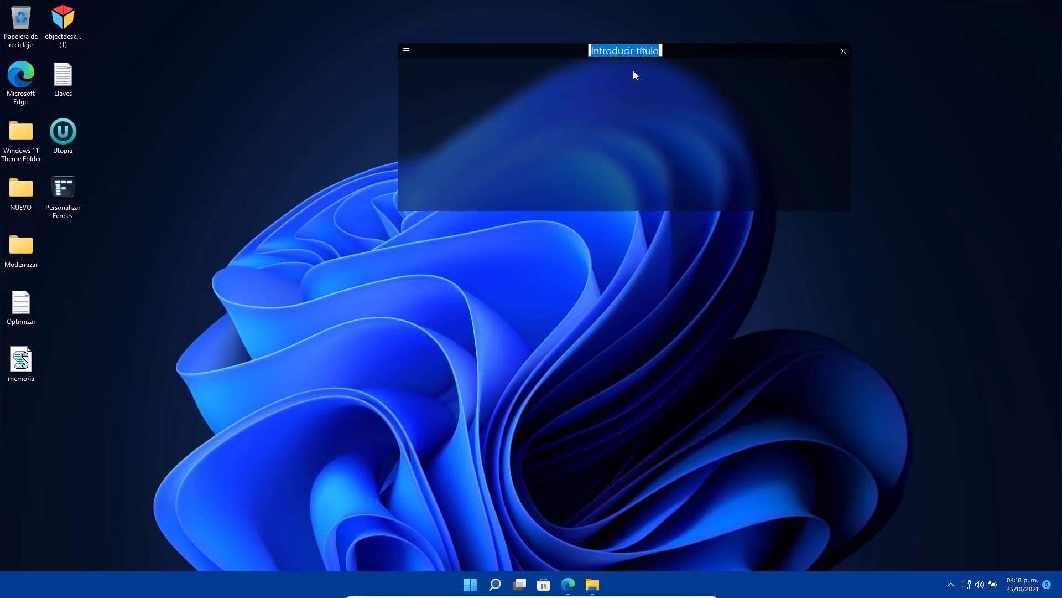
{"action": "type", "text": "Programas de "}
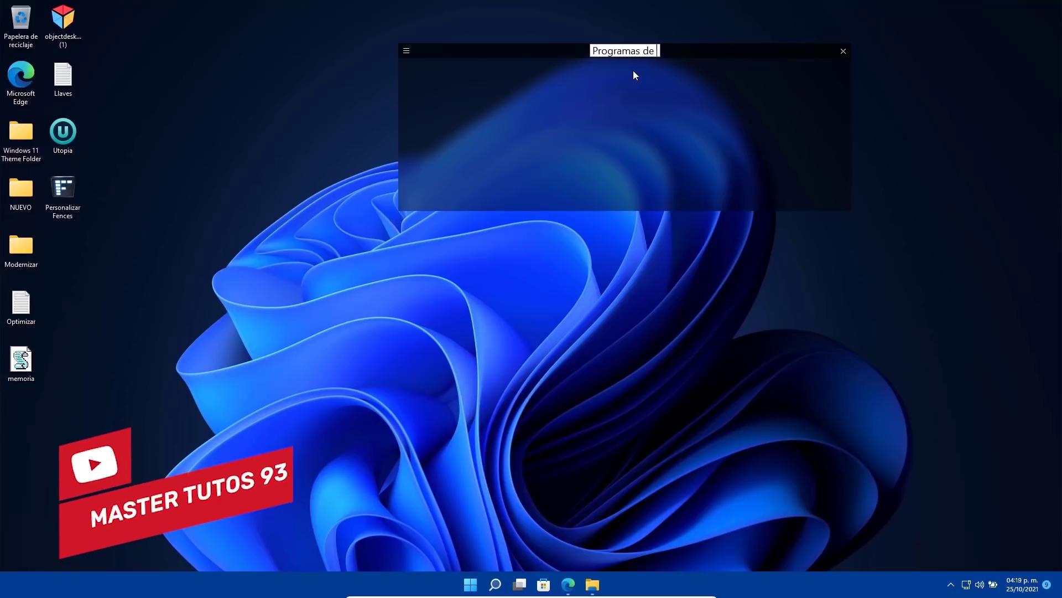
{"action": "type", "text": "Windows 11"}
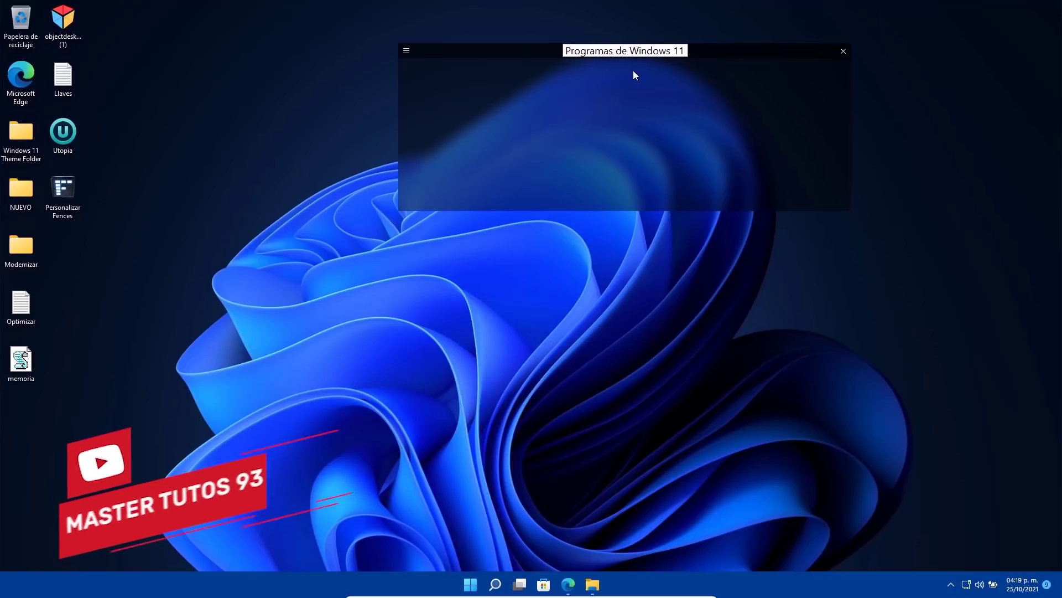
{"action": "key", "text": "Return"}
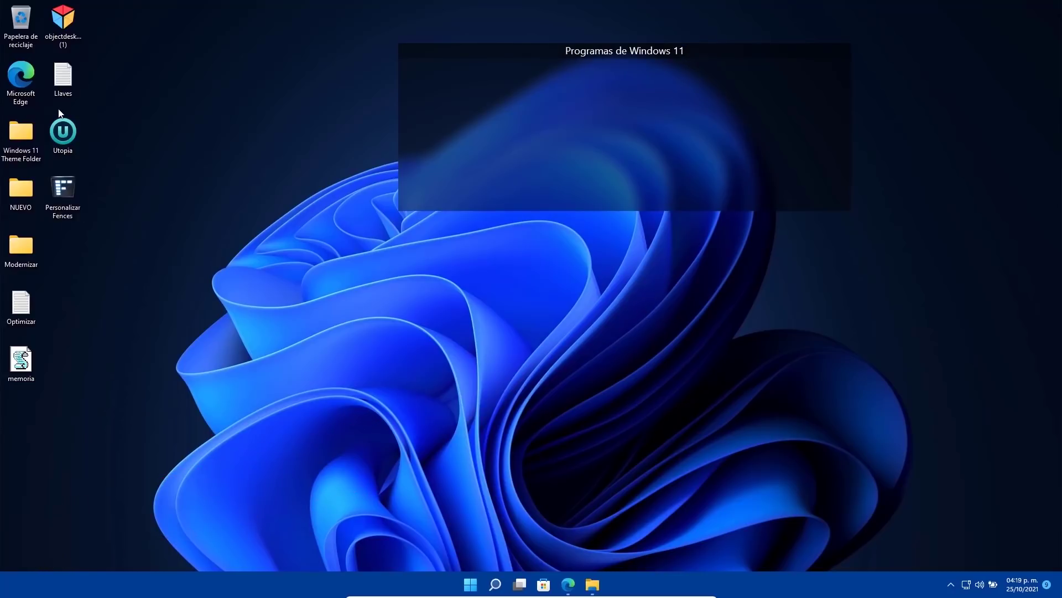
Move the Utopia, Microsoft Edge, objectdesktop_setup (1) and Personalizar Fences icons into the Programas de Windows 11 fence.
{"action": "left_click_drag", "start_coordinate": [63, 136], "coordinate": [480, 97]}
{"action": "left_click_drag", "start_coordinate": [20, 80], "coordinate": [500, 108]}
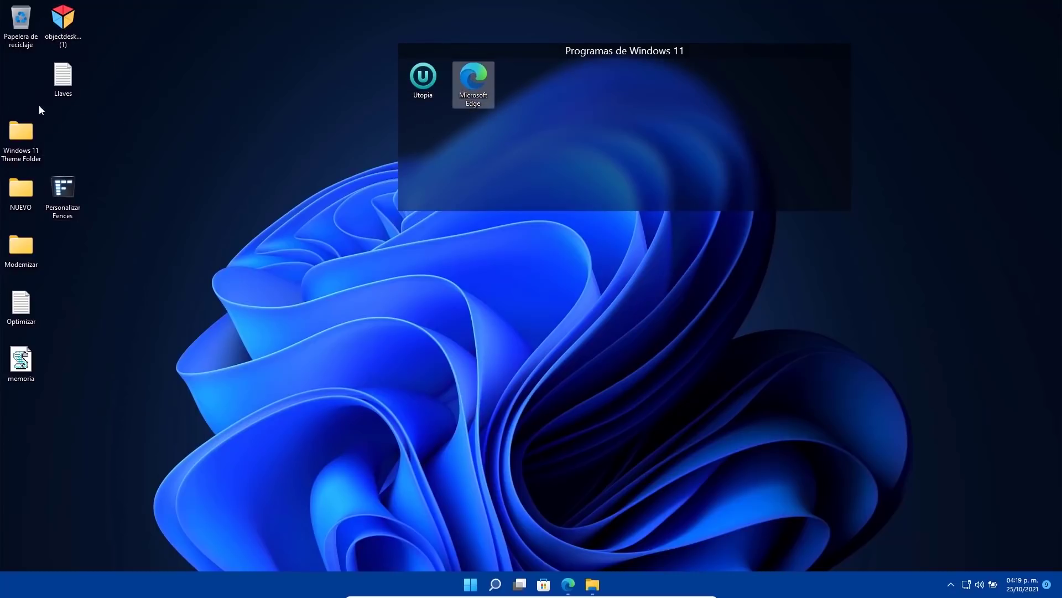
{"action": "left_click_drag", "start_coordinate": [62, 22], "coordinate": [543, 97]}
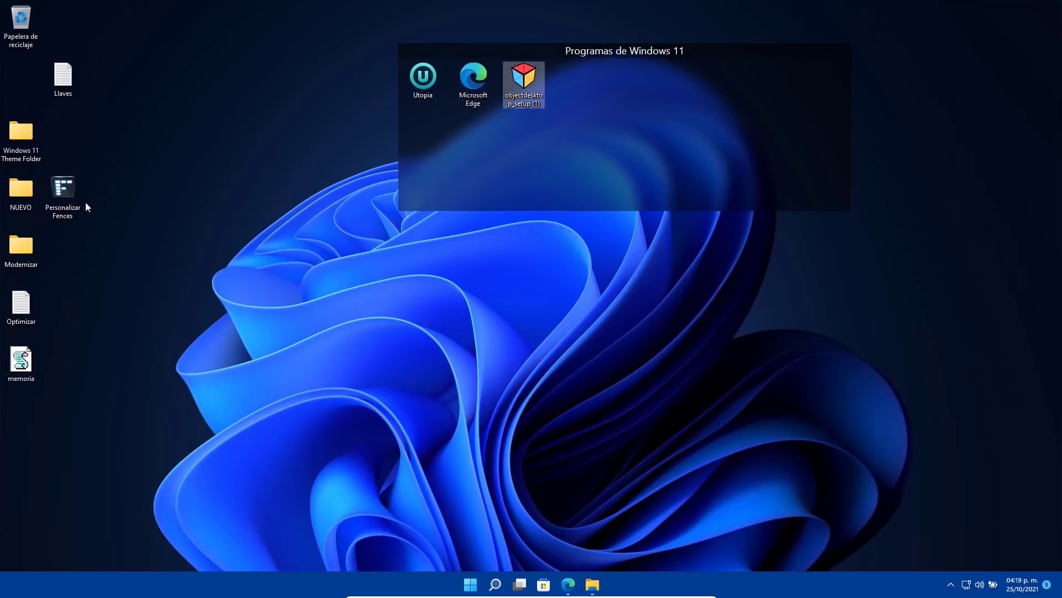
{"action": "left_click_drag", "start_coordinate": [63, 188], "coordinate": [504, 151]}
Shrink the Programas de Windows 11 fence to fit one row of four icons and move it to the desktop's upper-right corner.
{"action": "left_click_drag", "start_coordinate": [585, 100], "coordinate": [584, 101]}
{"action": "left_click_drag", "start_coordinate": [605, 209], "coordinate": [606, 126]}
{"action": "left_click_drag", "start_coordinate": [852, 100], "coordinate": [620, 87]}
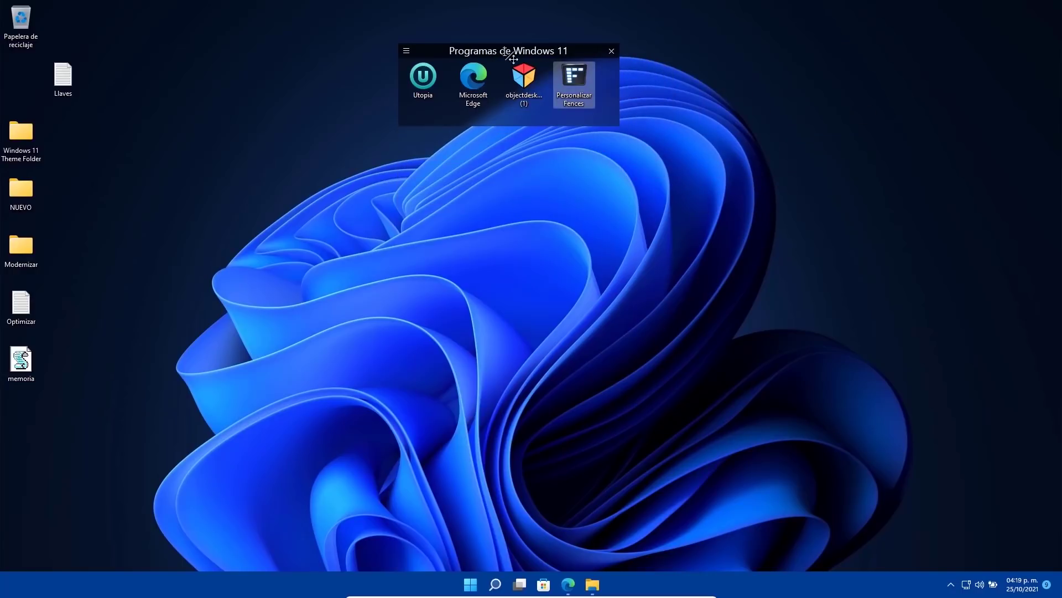
{"action": "left_click_drag", "start_coordinate": [513, 59], "coordinate": [951, 15]}
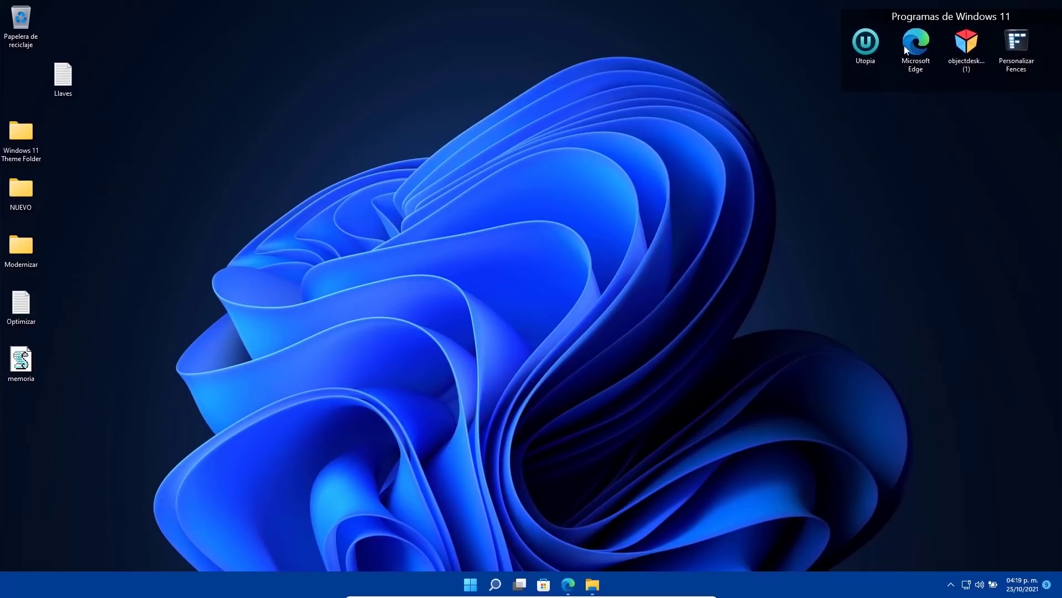
Quick-hide all desktop icons and the fence, accept the Fences notice, and reveal them again.
{"action": "double_click", "coordinate": [918, 174]}
{"action": "left_click", "coordinate": [596, 316]}
{"action": "double_click", "coordinate": [864, 148]}
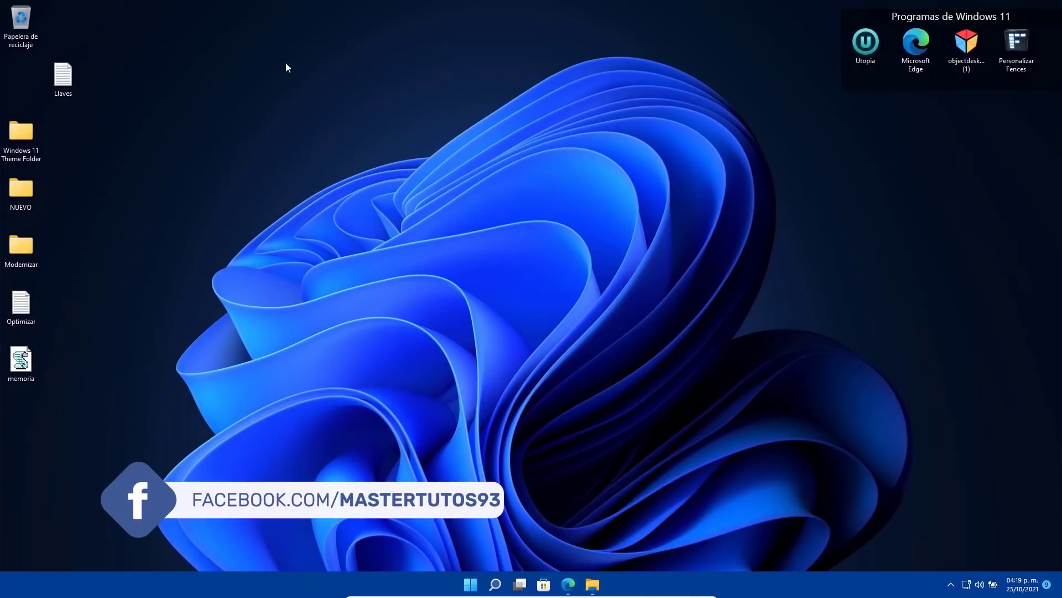
Hide the desktop icons and fence again, and briefly open the desktop context menu and the Start menu over the empty desktop.
{"action": "double_click", "coordinate": [824, 122]}
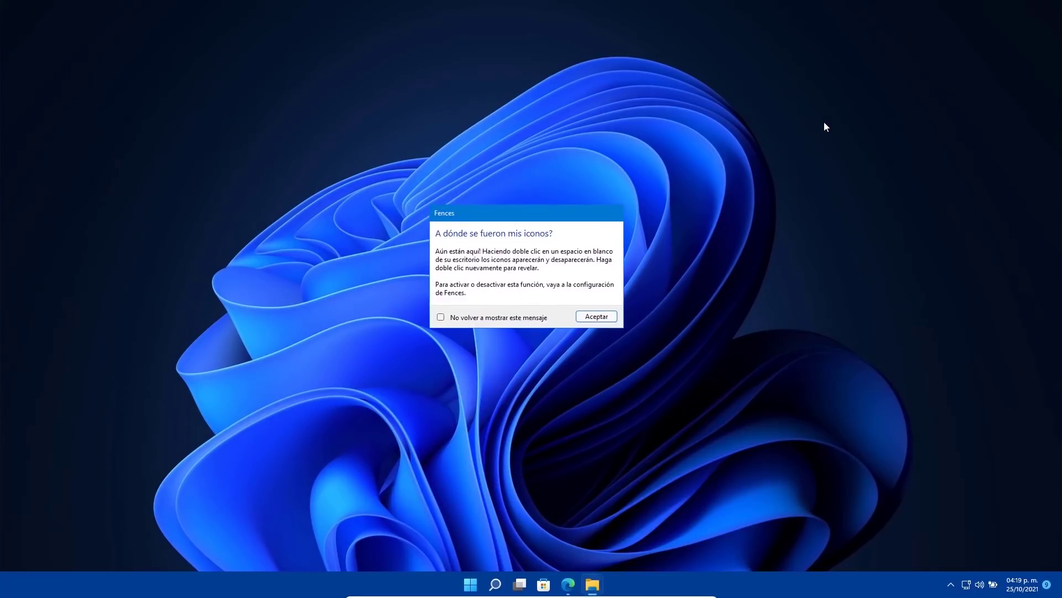
{"action": "left_click", "coordinate": [596, 319]}
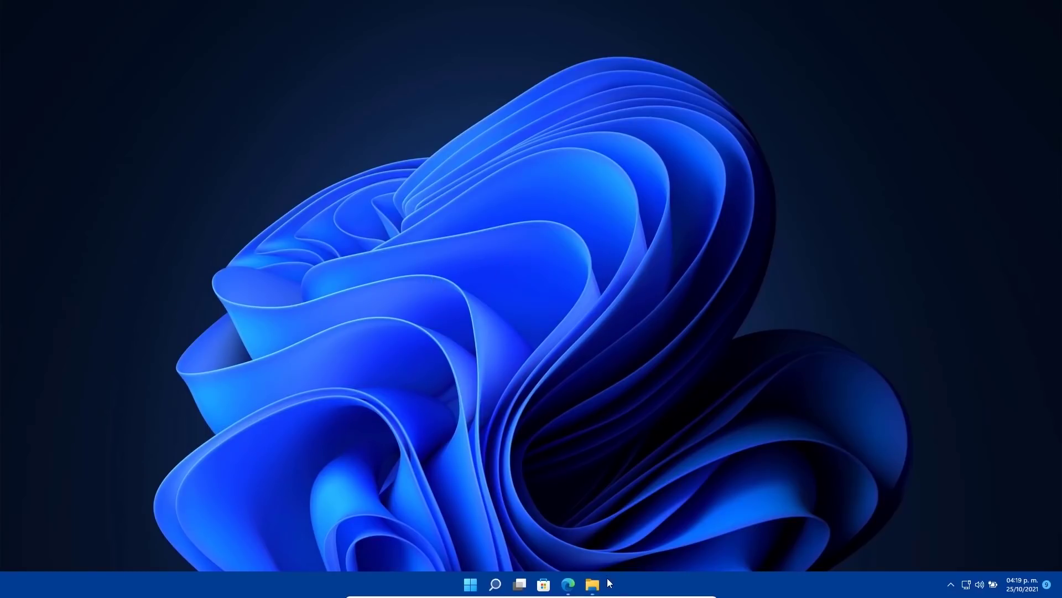
{"action": "right_click", "coordinate": [455, 283]}
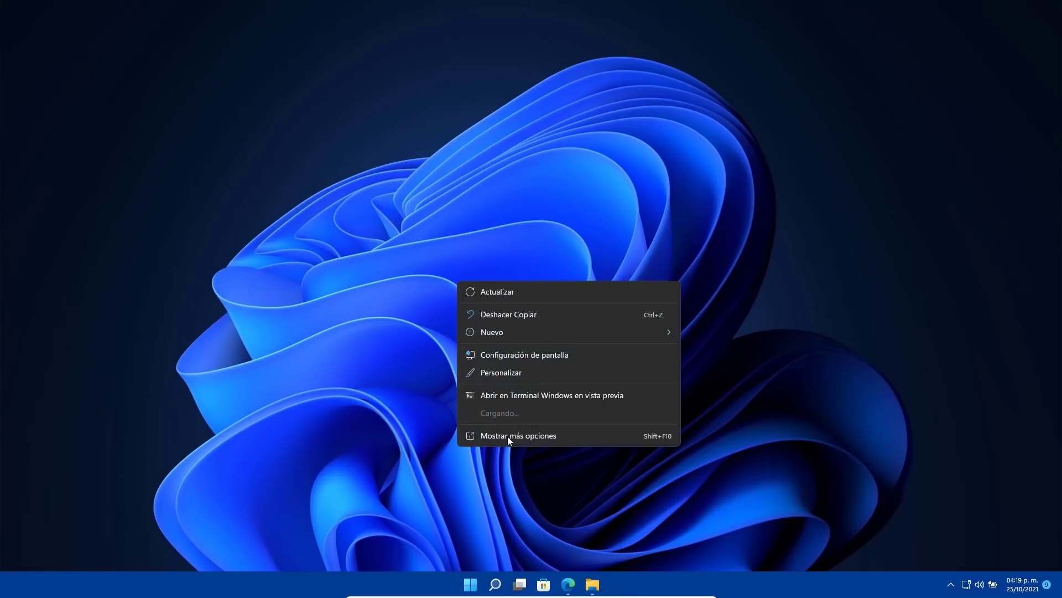
{"action": "left_click", "coordinate": [471, 585]}
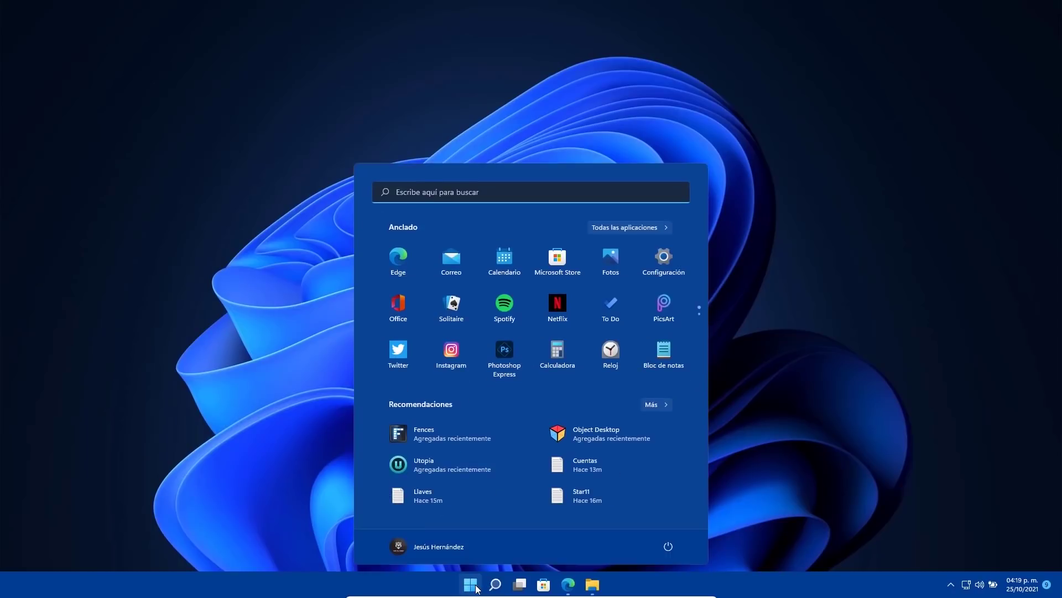
{"action": "left_click", "coordinate": [194, 246]}
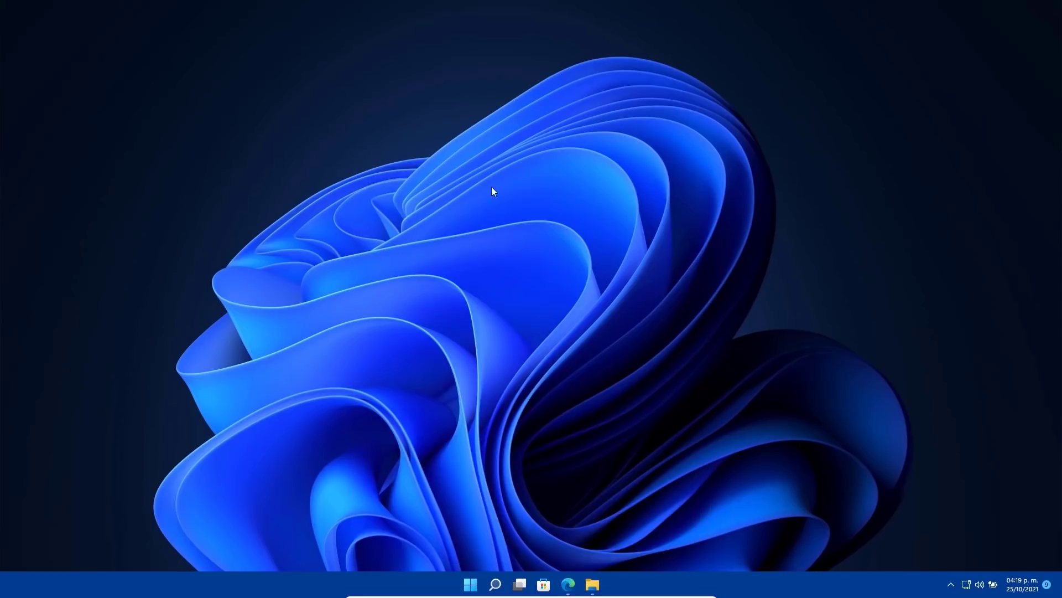
Accept the Fences notice about hidden icons and bring the desktop icons and fence back.
{"action": "double_click", "coordinate": [576, 227]}
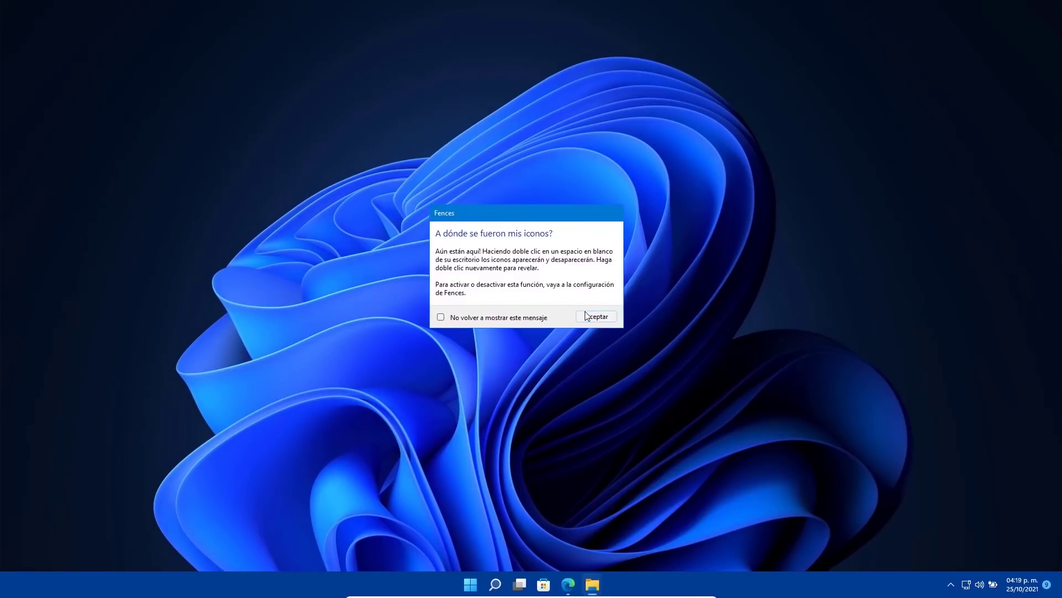
{"action": "left_click", "coordinate": [588, 316]}
{"action": "double_click", "coordinate": [581, 221]}
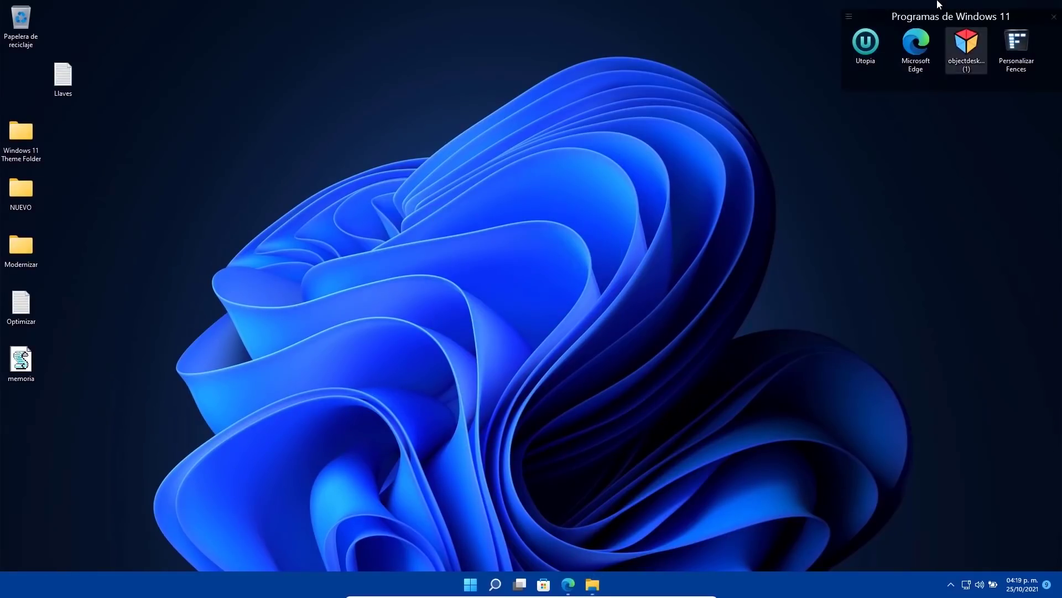
Set the opacity of the Programas de Windows 11 fence to 60%.
{"action": "left_click", "coordinate": [849, 18]}
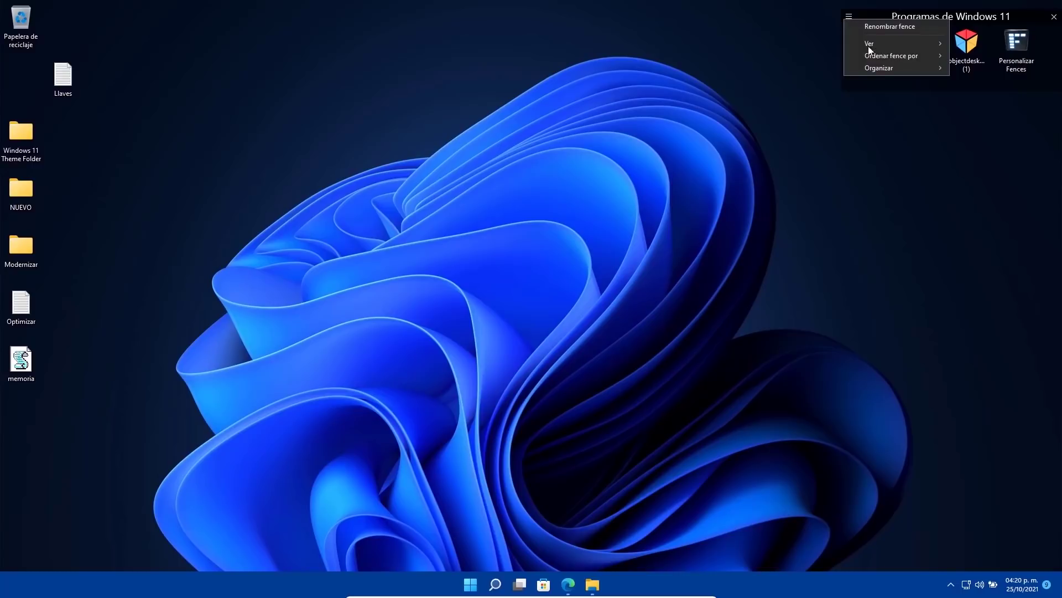
{"action": "mouse_move", "coordinate": [879, 44]}
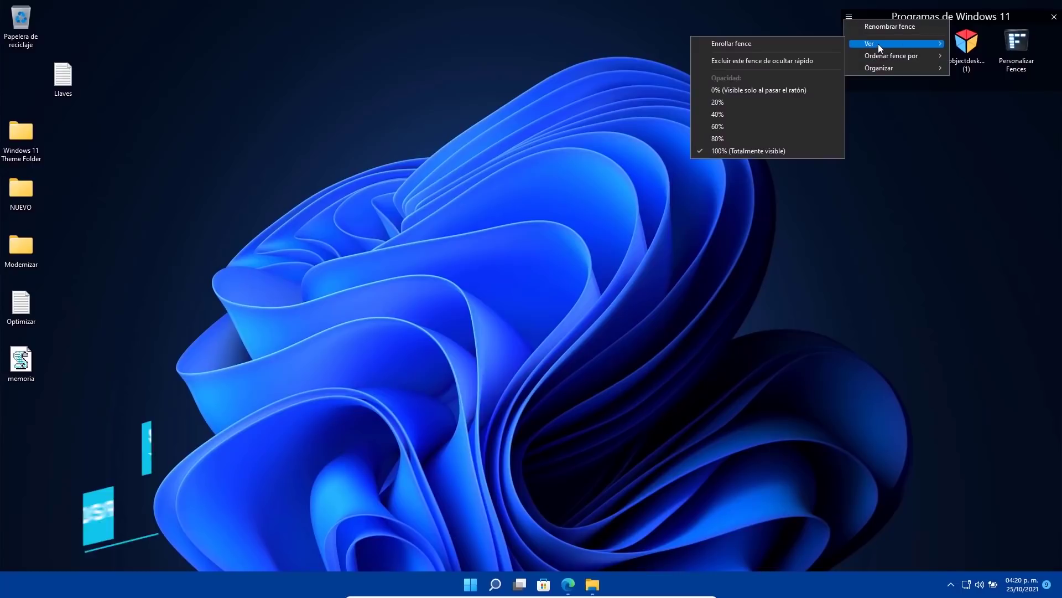
{"action": "left_click", "coordinate": [746, 126]}
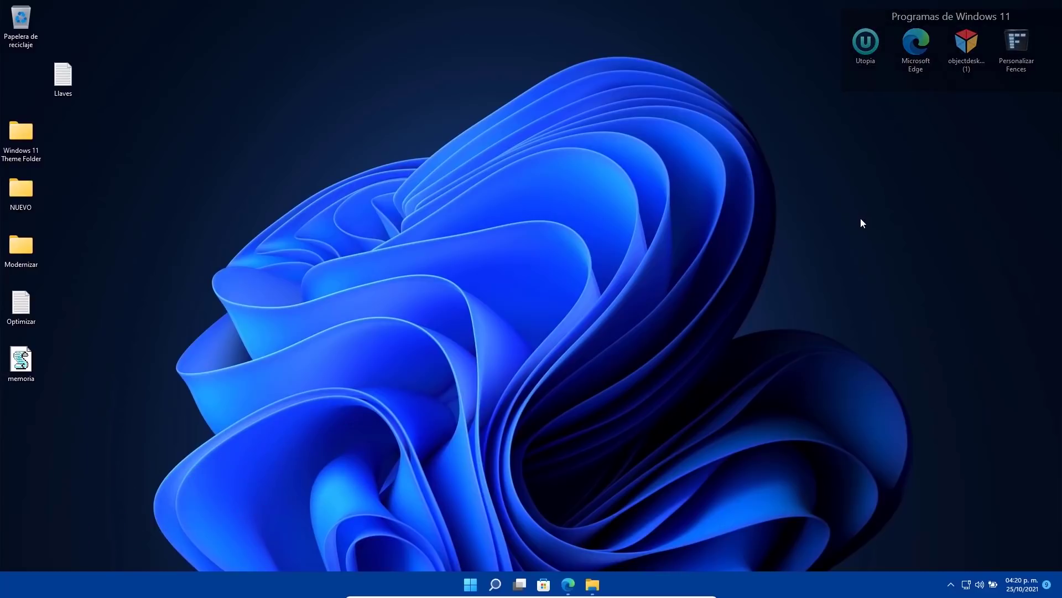
Set the opacity of the Programas de Windows 11 fence to 80%.
{"action": "mouse_move", "coordinate": [849, 17]}
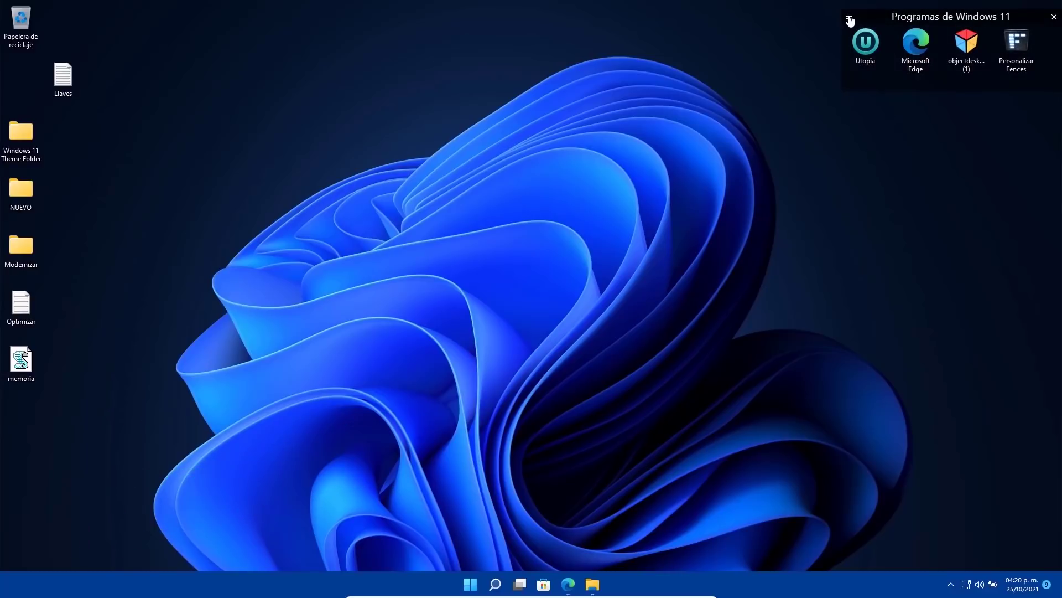
{"action": "left_click", "coordinate": [849, 19]}
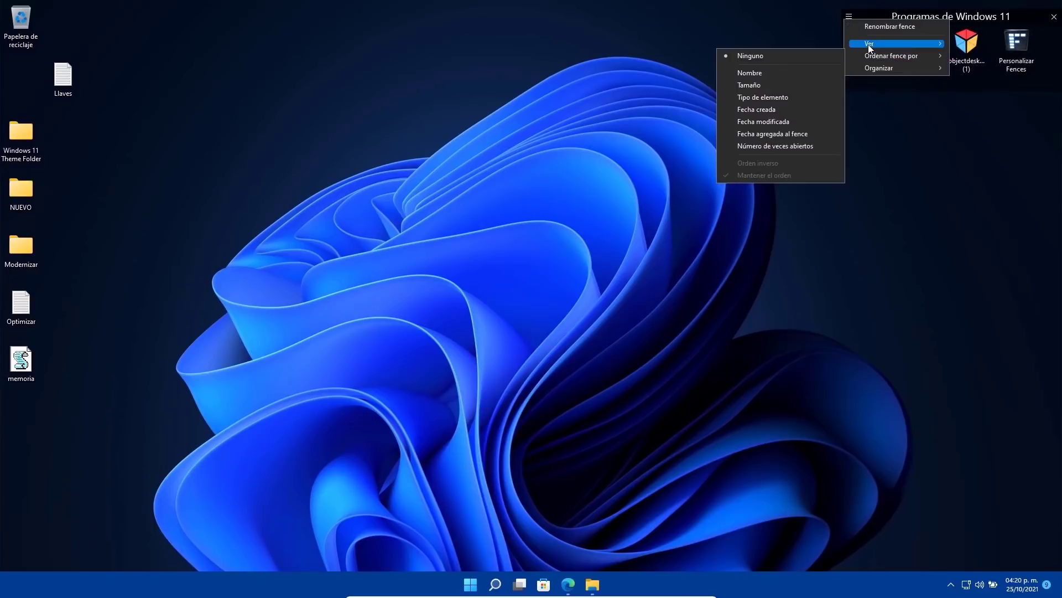
{"action": "mouse_move", "coordinate": [868, 44]}
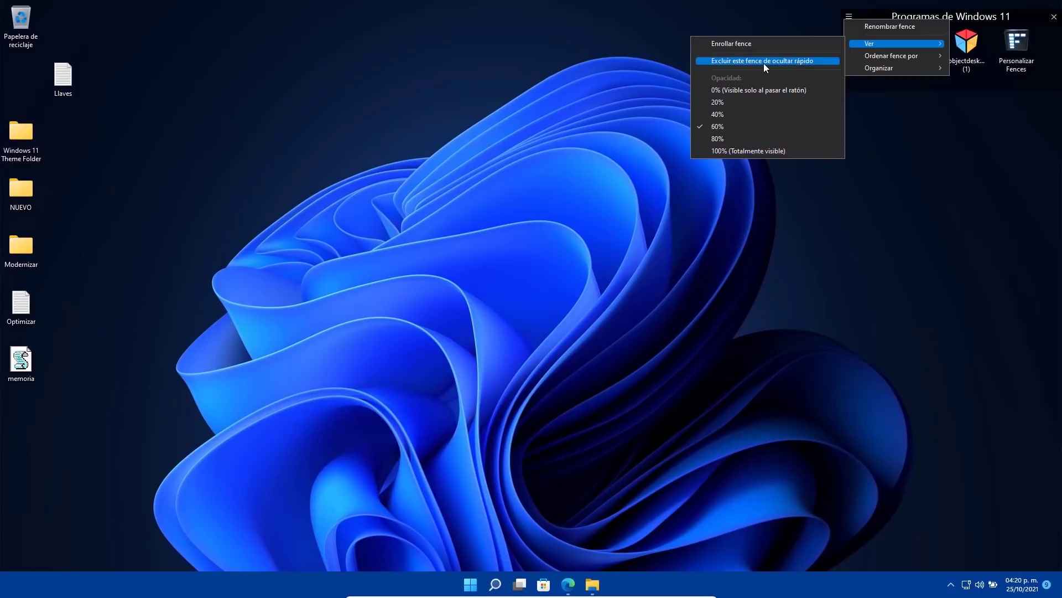
{"action": "left_click", "coordinate": [730, 139]}
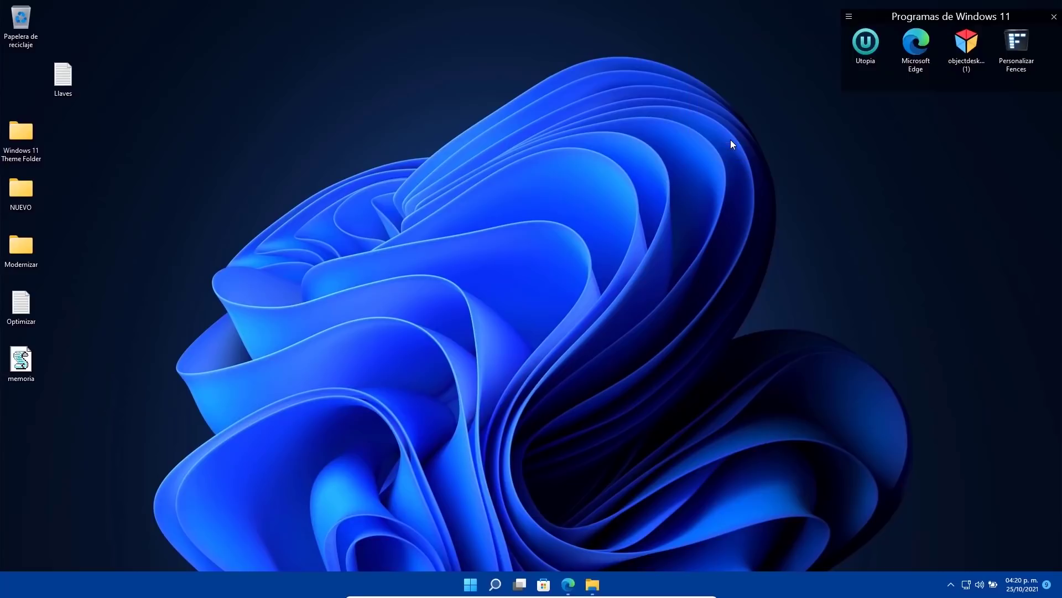
Leave the fence's title unchanged and turn on Enrollar fence for Programas de Windows 11.
{"action": "left_click", "coordinate": [849, 19]}
{"action": "left_click", "coordinate": [865, 28]}
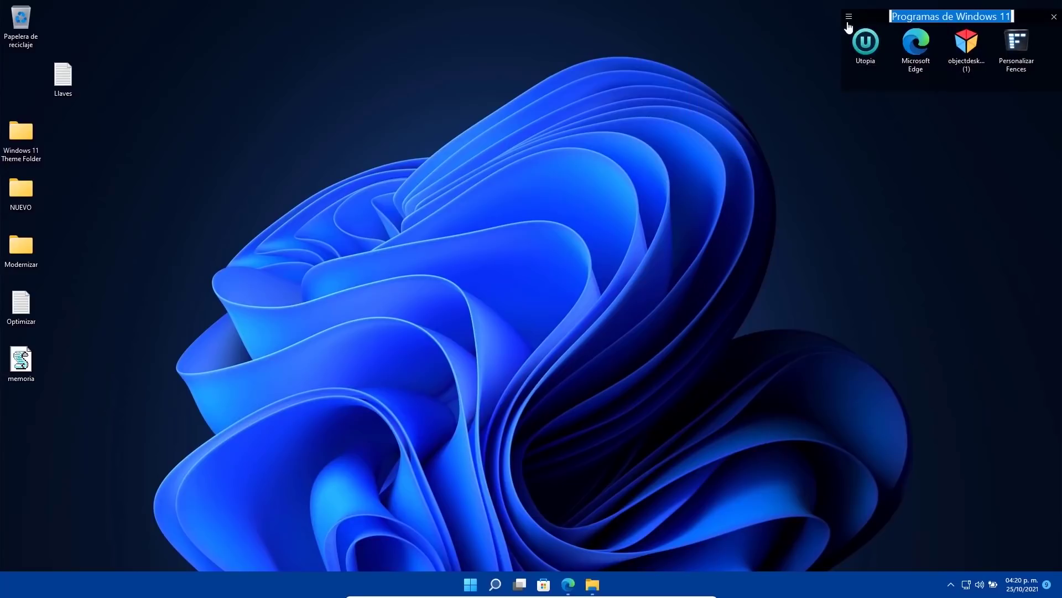
{"action": "left_click", "coordinate": [849, 16]}
{"action": "mouse_move", "coordinate": [864, 43]}
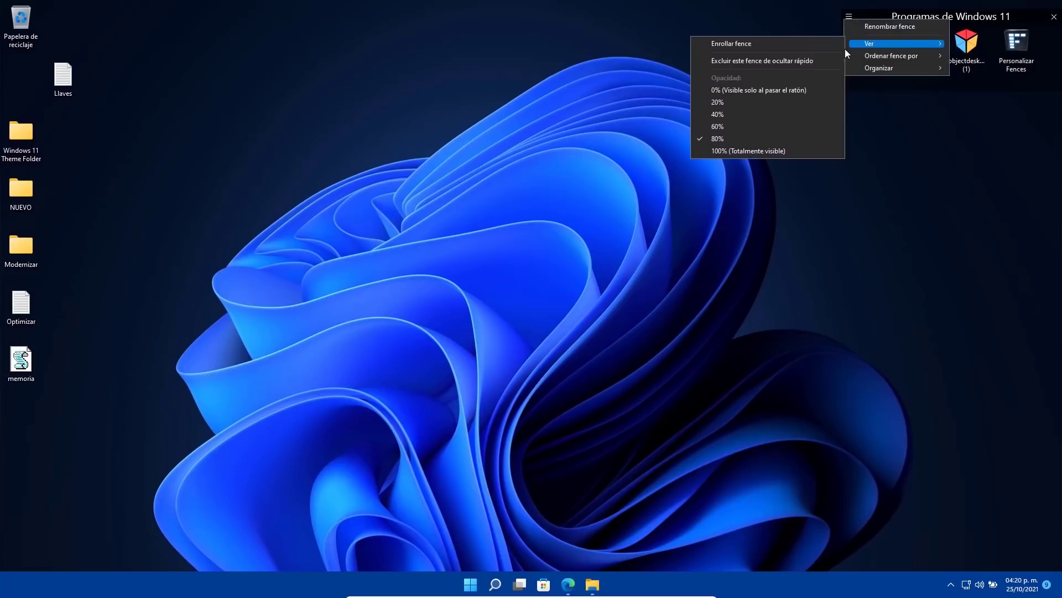
{"action": "left_click", "coordinate": [754, 44]}
{"action": "mouse_move", "coordinate": [920, 16]}
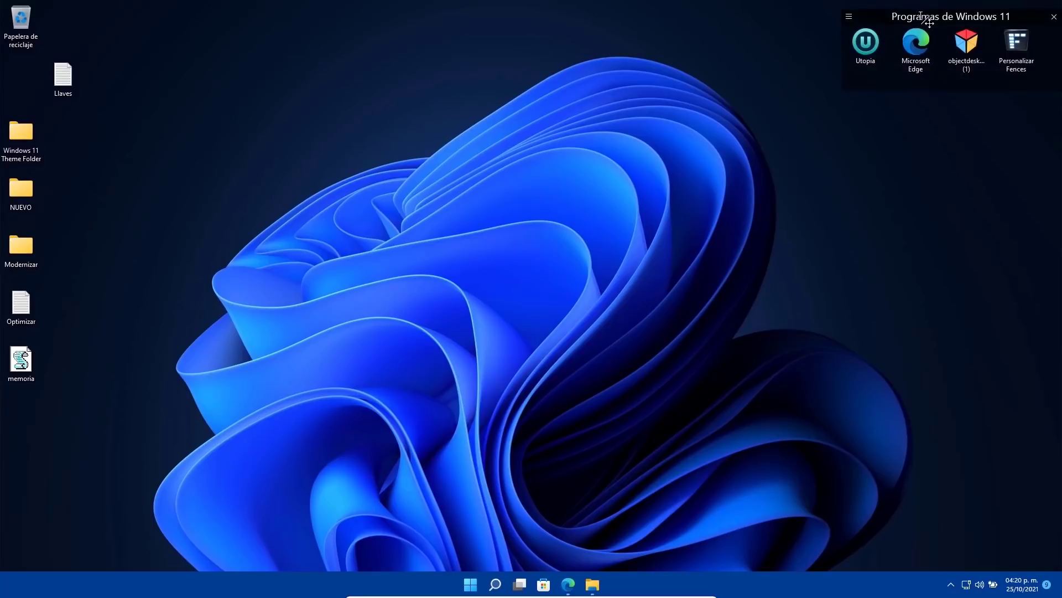
Examine how the rolled-up Programas de Windows 11 fence expands and collapses as the pointer enters and leaves its title.
{"action": "left_click", "coordinate": [68, 93]}
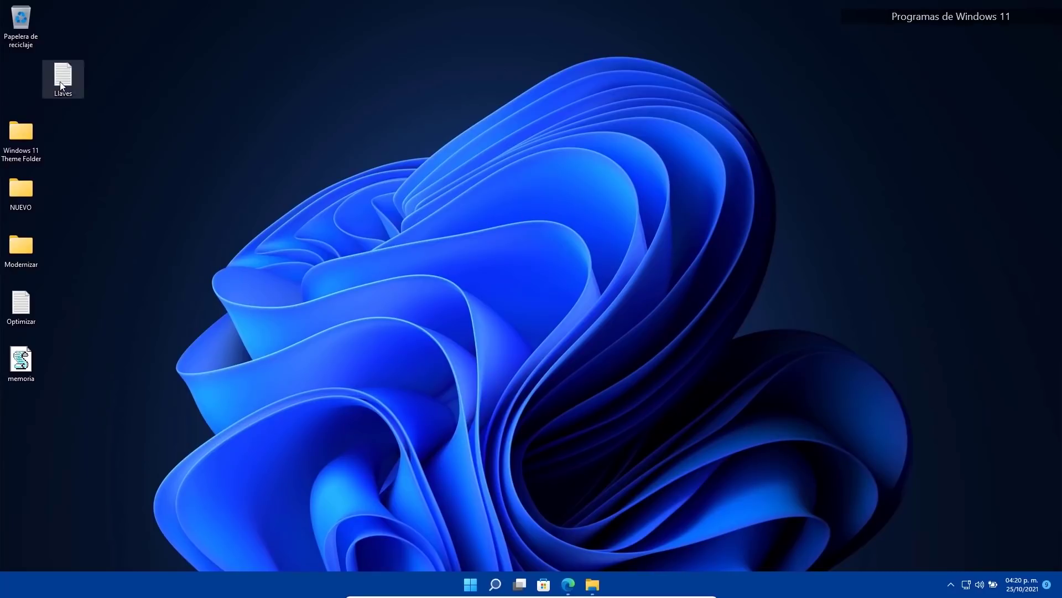
{"action": "mouse_move", "coordinate": [857, 8]}
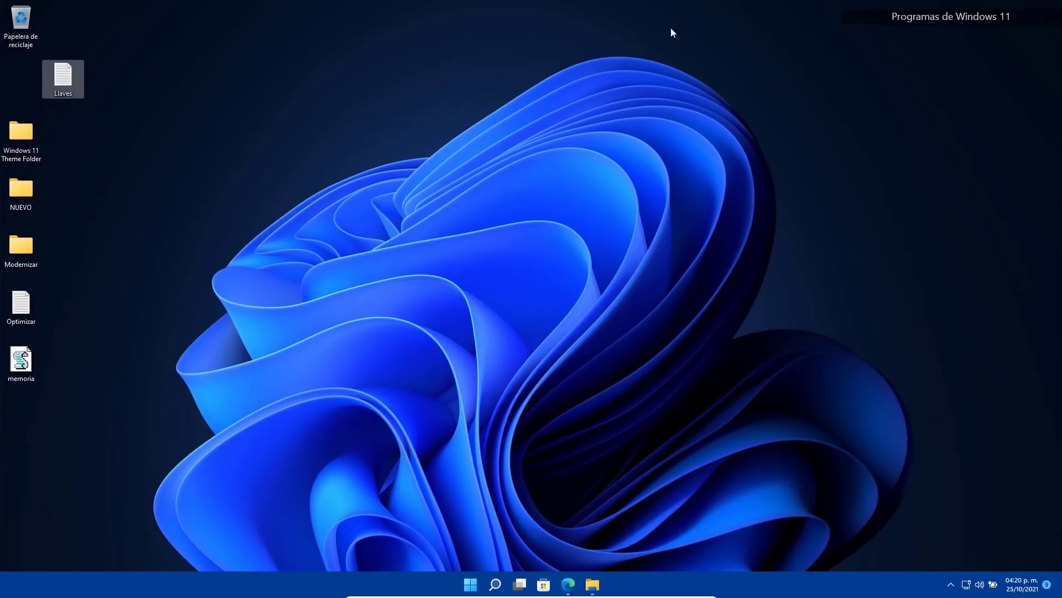
{"action": "mouse_move", "coordinate": [885, 24]}
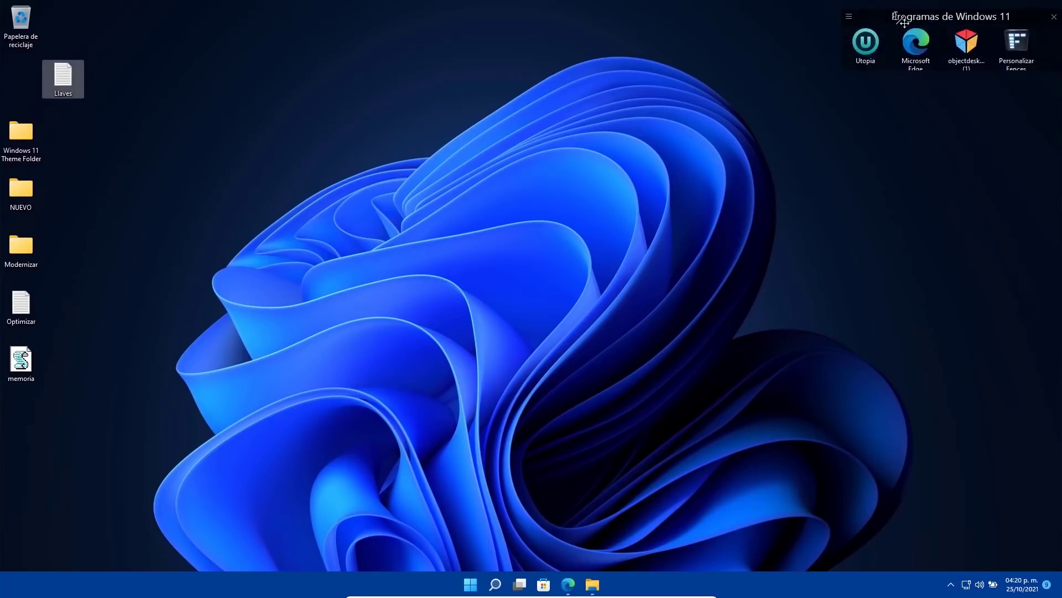
{"action": "mouse_move", "coordinate": [925, 6]}
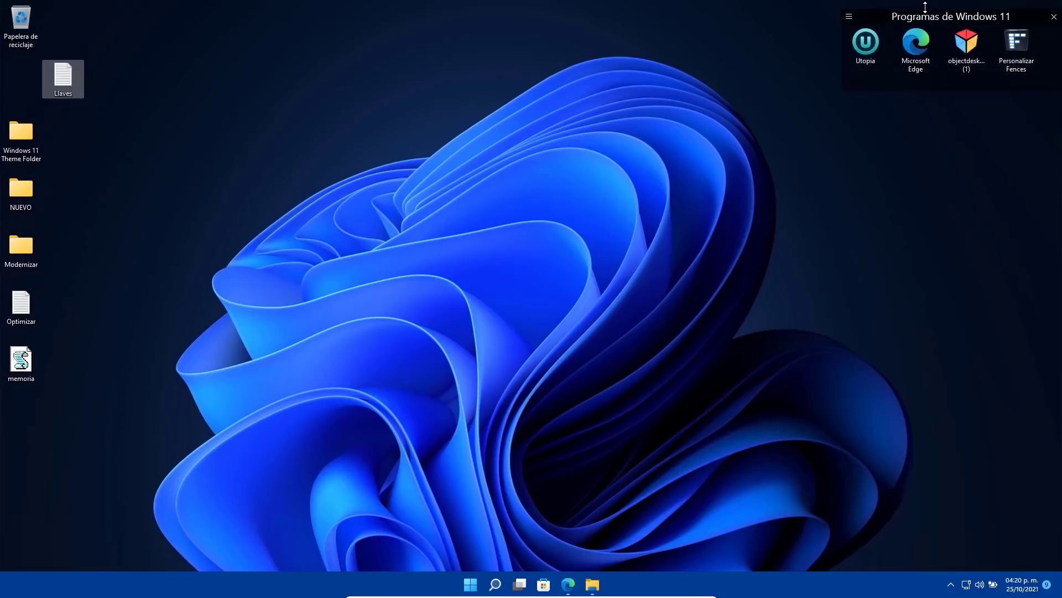
{"action": "left_click", "coordinate": [153, 271]}
{"action": "mouse_move", "coordinate": [882, 14]}
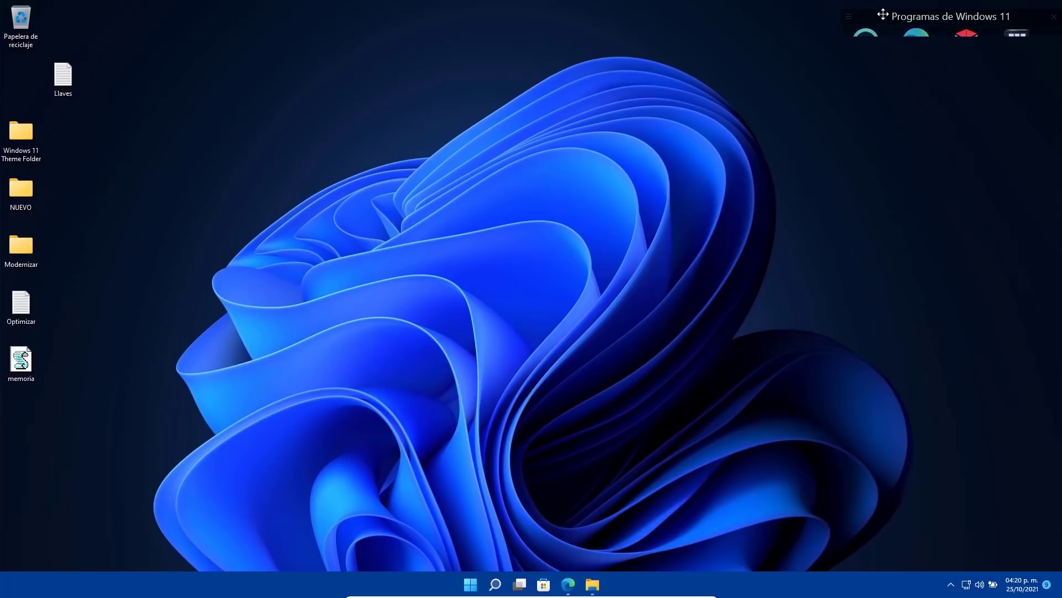
Review the view, sorting and Organizar rule options of the Programas de Windows 11 fence.
{"action": "left_click", "coordinate": [850, 16]}
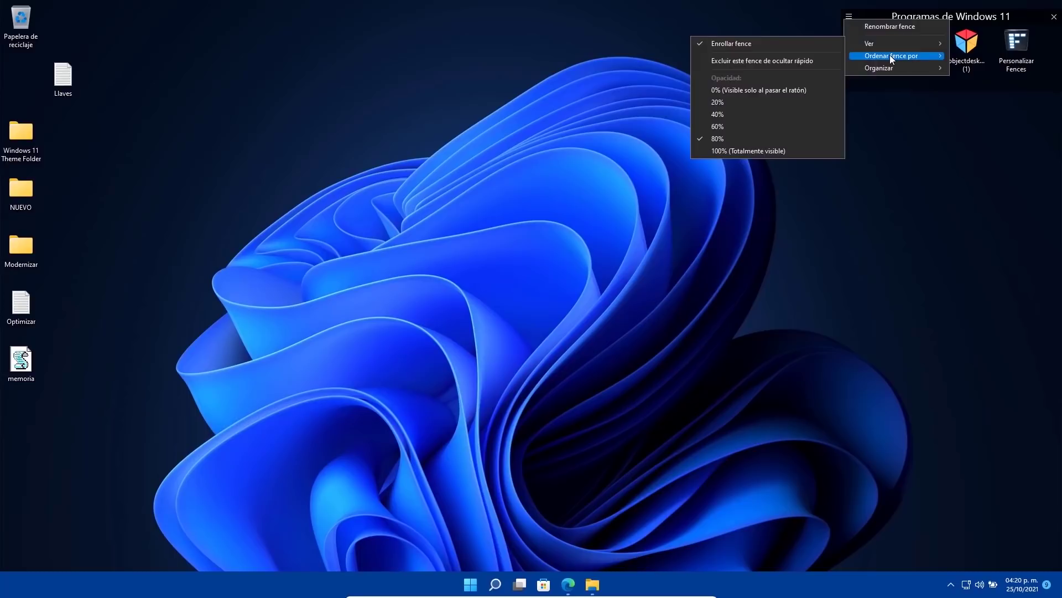
{"action": "mouse_move", "coordinate": [890, 55]}
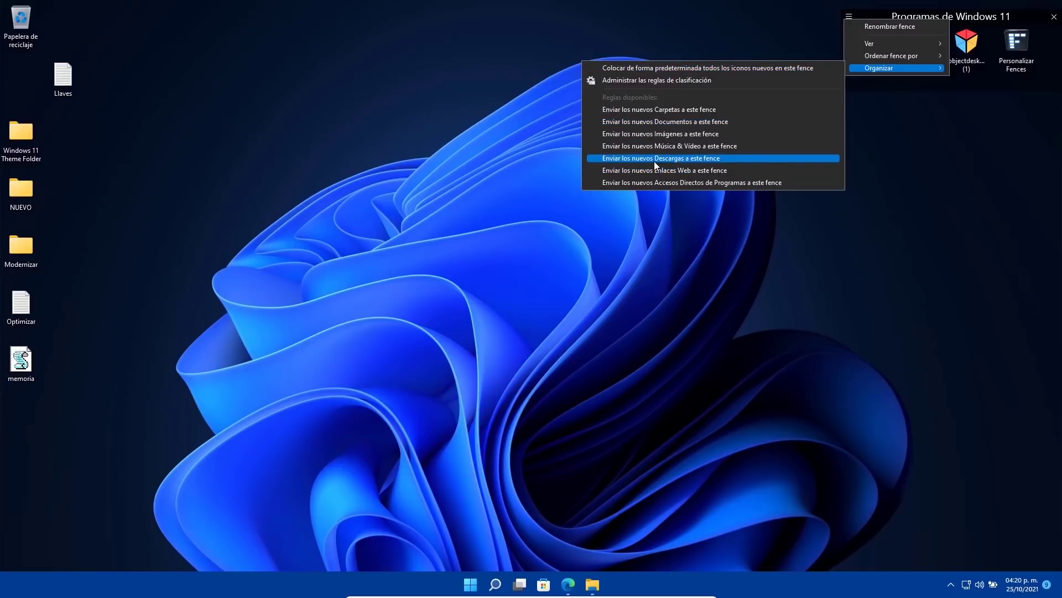
{"action": "left_click", "coordinate": [669, 157]}
Line up the loose desktop icons in a single column with the Llaves file below memoria.
{"action": "left_click_drag", "start_coordinate": [62, 83], "coordinate": [164, 114]}
{"action": "left_click", "coordinate": [183, 116]}
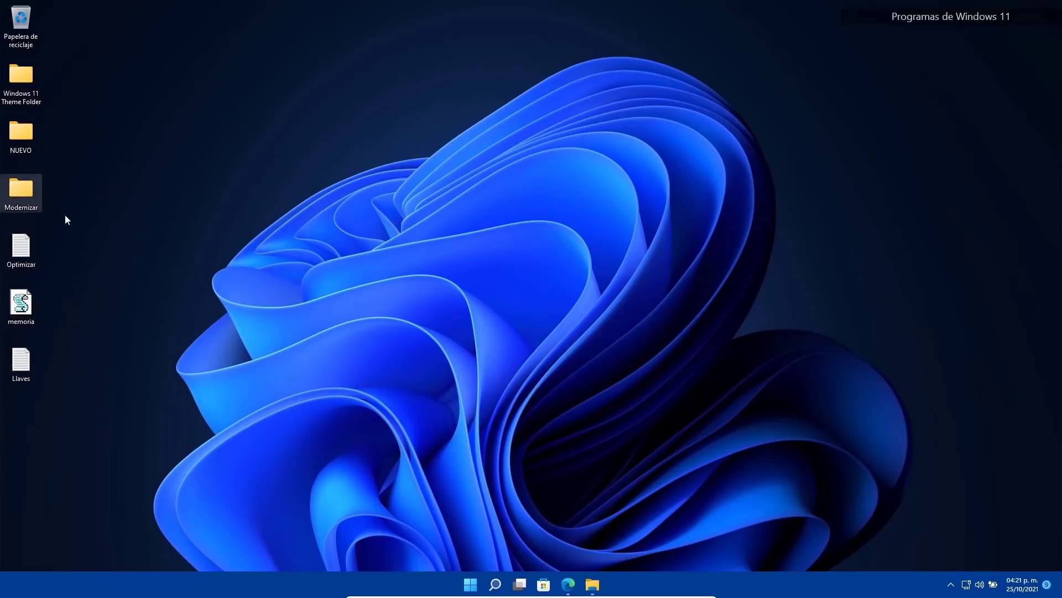
Draw an area below the Programas de Windows 11 fence and create a folder portal there for the Escritorio folder.
{"action": "left_click_drag", "start_coordinate": [788, 100], "coordinate": [1051, 202]}
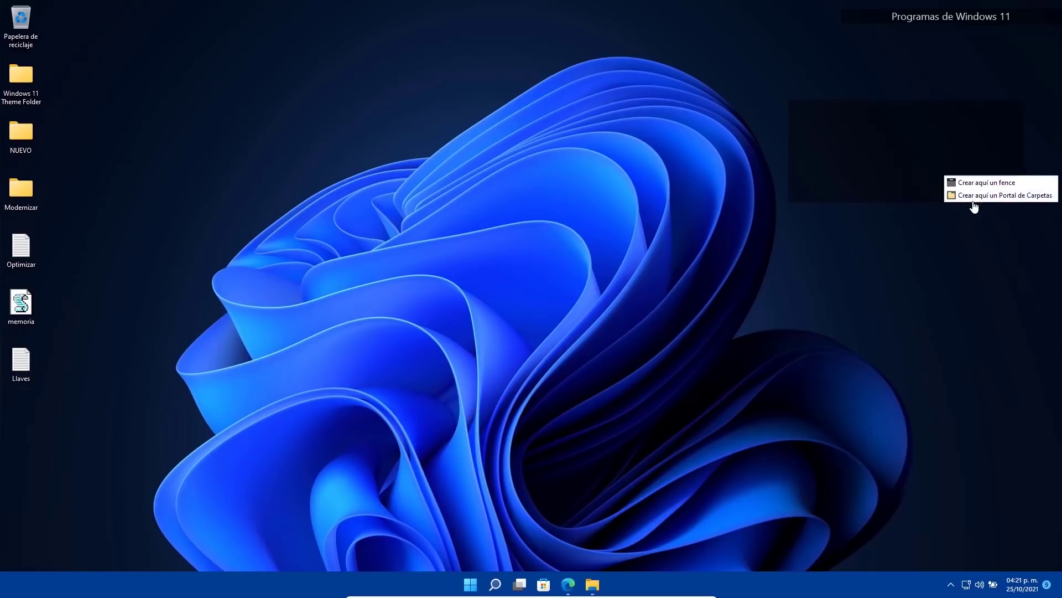
{"action": "left_click", "coordinate": [946, 248]}
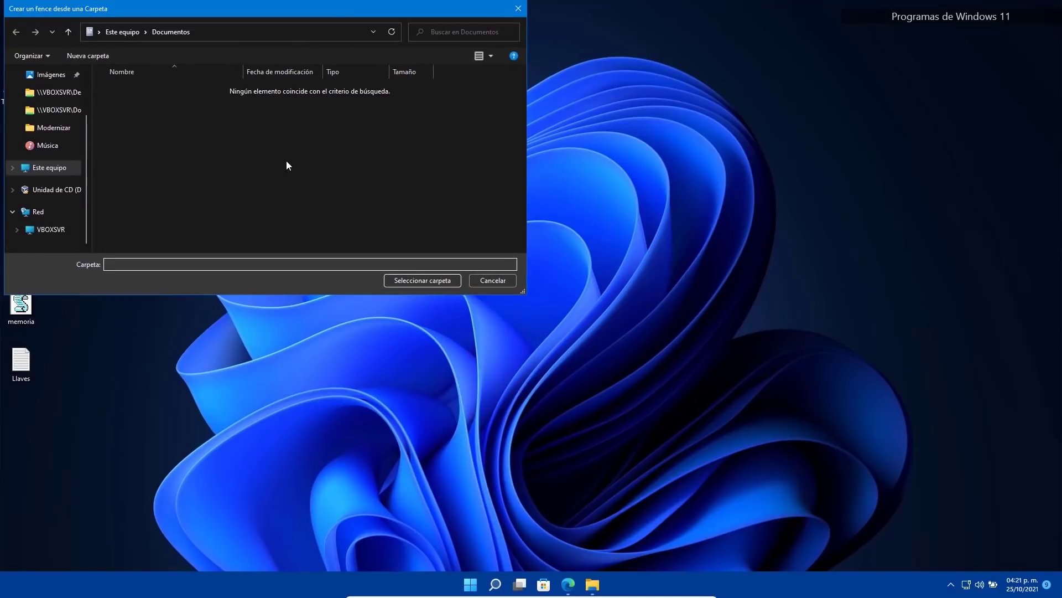
{"action": "scroll", "coordinate": [55, 139], "scroll_direction": "up", "scroll_amount": 3}
{"action": "left_click", "coordinate": [44, 97]}
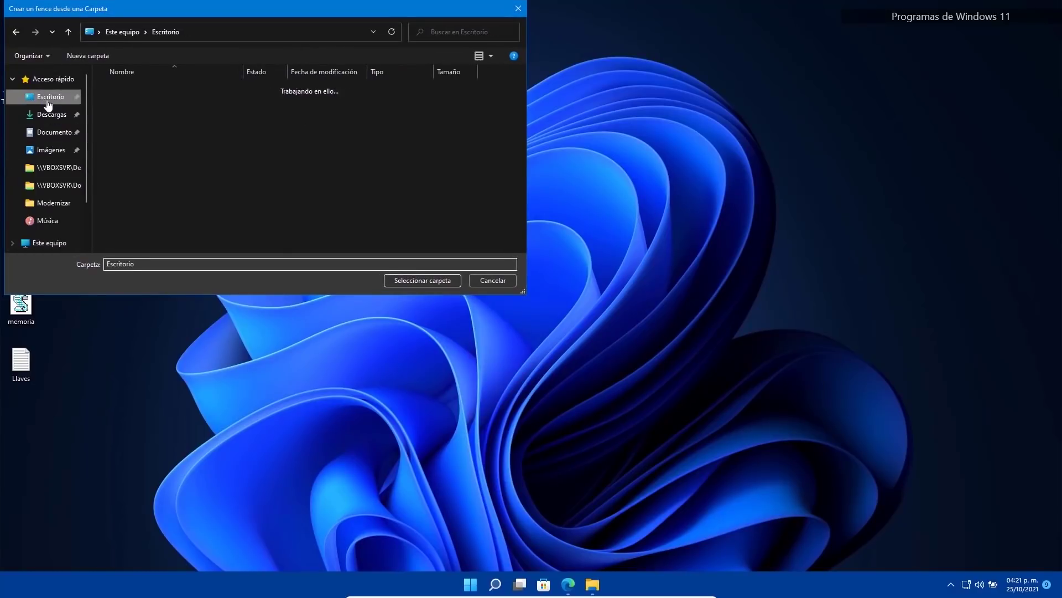
{"action": "left_click", "coordinate": [408, 279]}
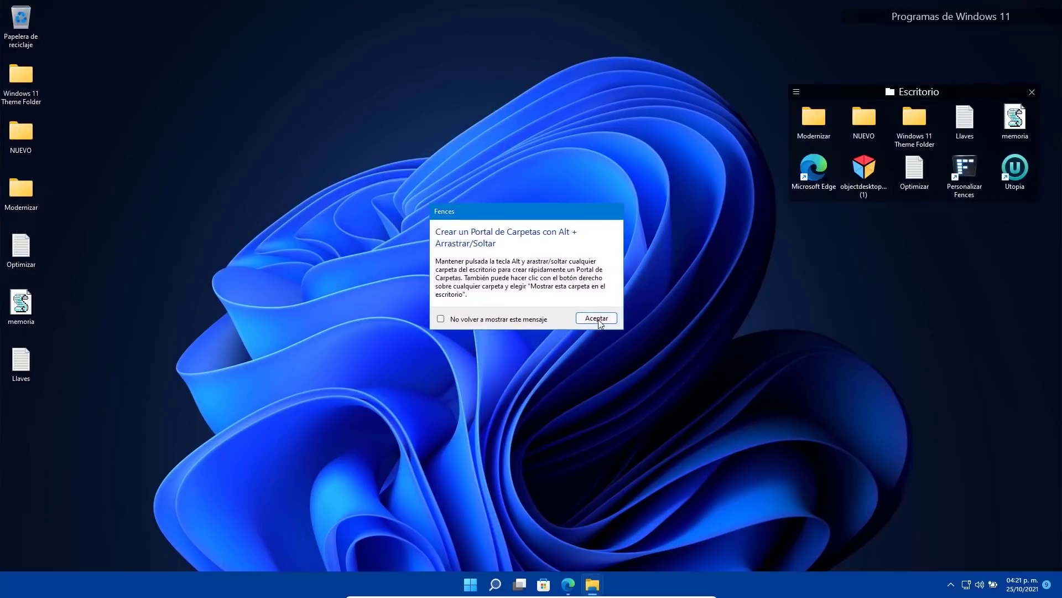
{"action": "left_click", "coordinate": [598, 318]}
Review the Escritorio portal's options and remove the portal from the desktop.
{"action": "left_click", "coordinate": [797, 92]}
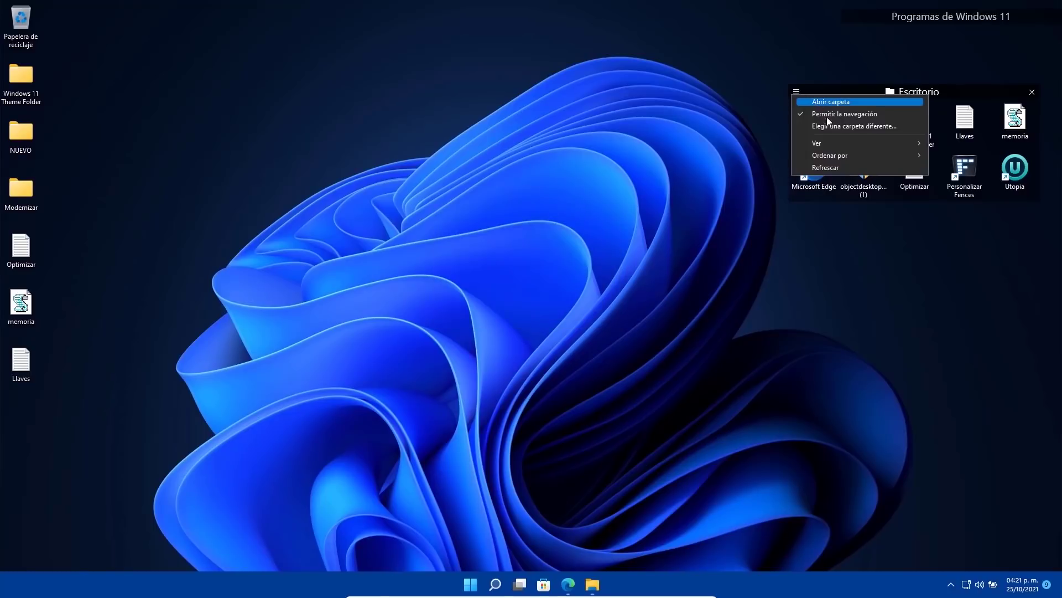
{"action": "left_click", "coordinate": [922, 83]}
{"action": "left_click_drag", "start_coordinate": [799, 95], "coordinate": [824, 85]}
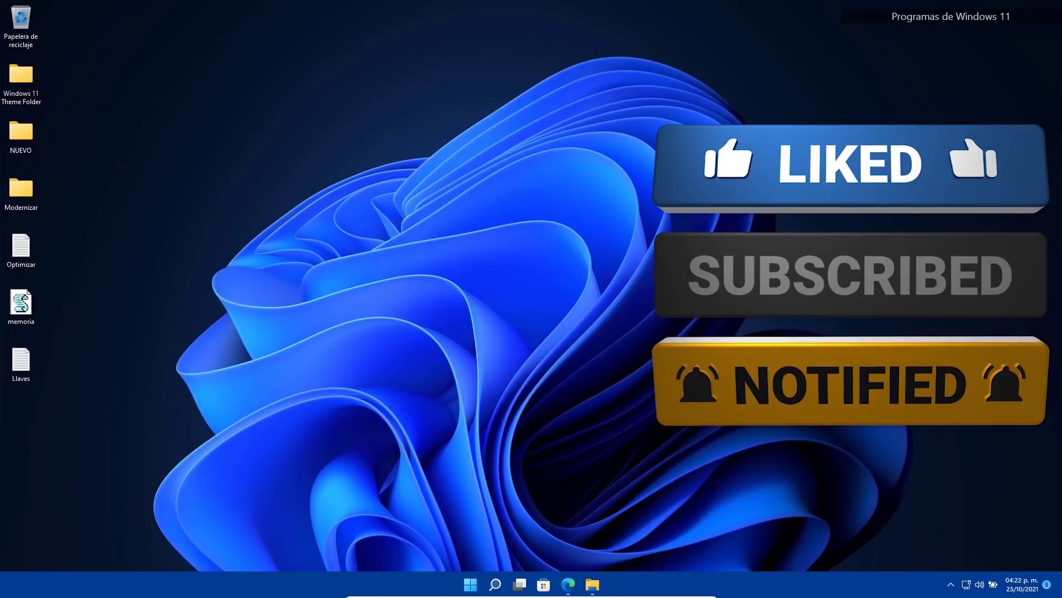
Draw a new area on the desktop and create a folder portal there for the Descargas folder.
{"action": "left_click", "coordinate": [937, 19]}
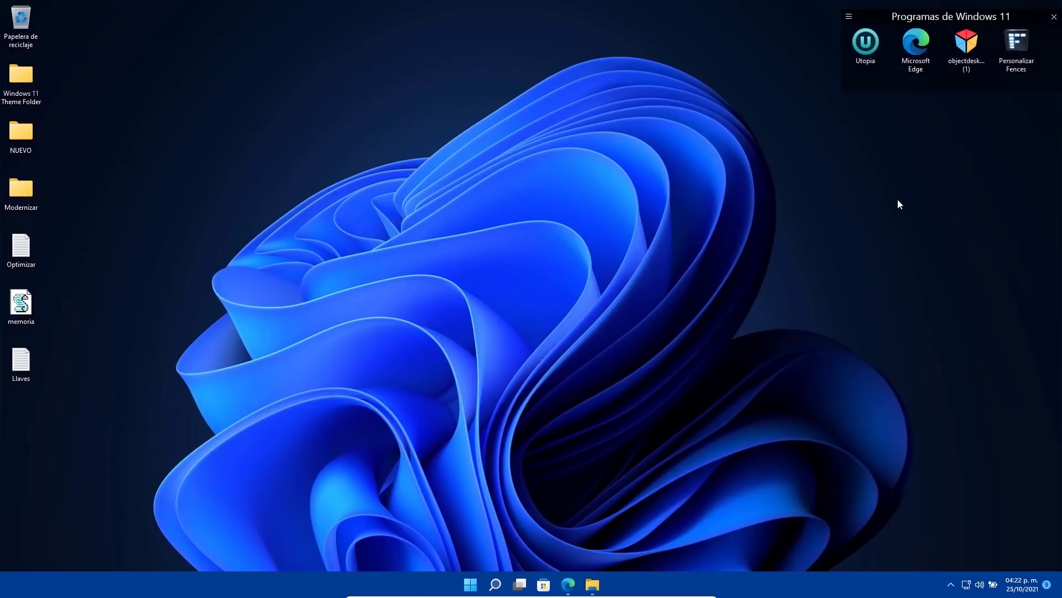
{"action": "right_click", "coordinate": [902, 114]}
{"action": "left_click", "coordinate": [984, 179]}
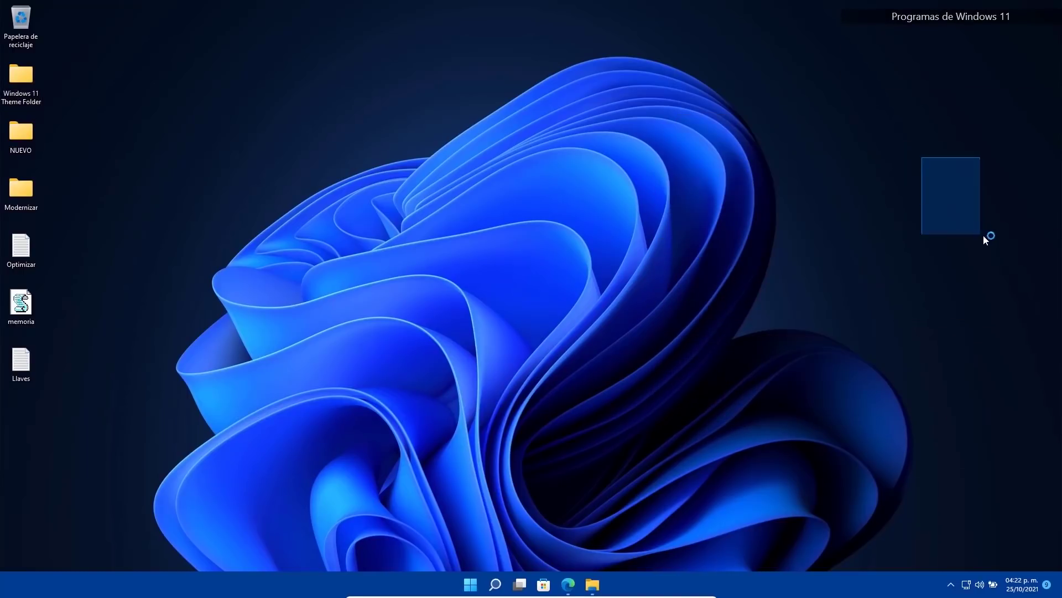
{"action": "left_click", "coordinate": [987, 228]}
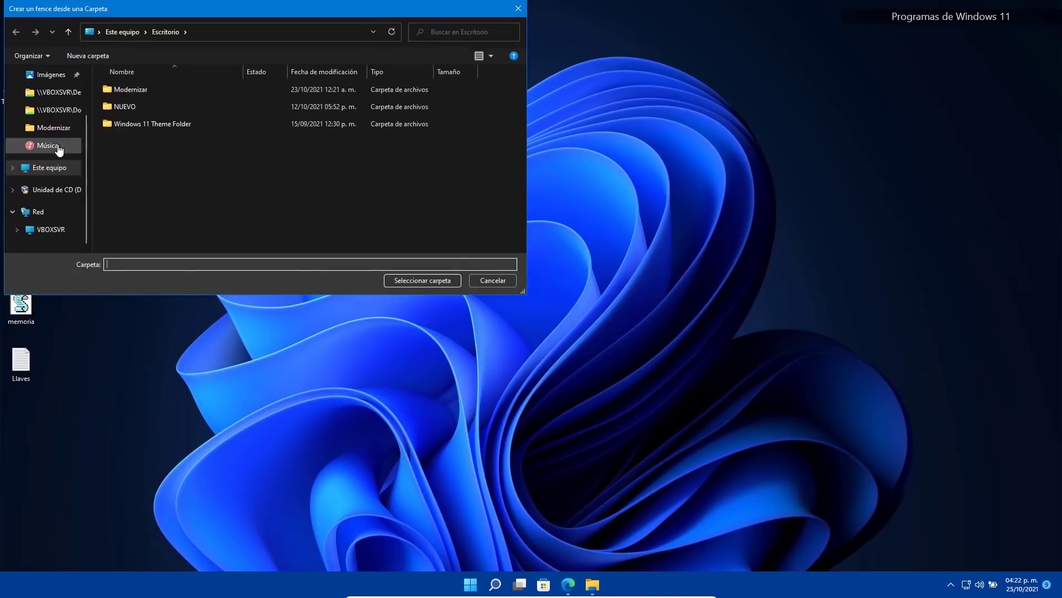
{"action": "scroll", "coordinate": [48, 138], "scroll_direction": "up", "scroll_amount": 3}
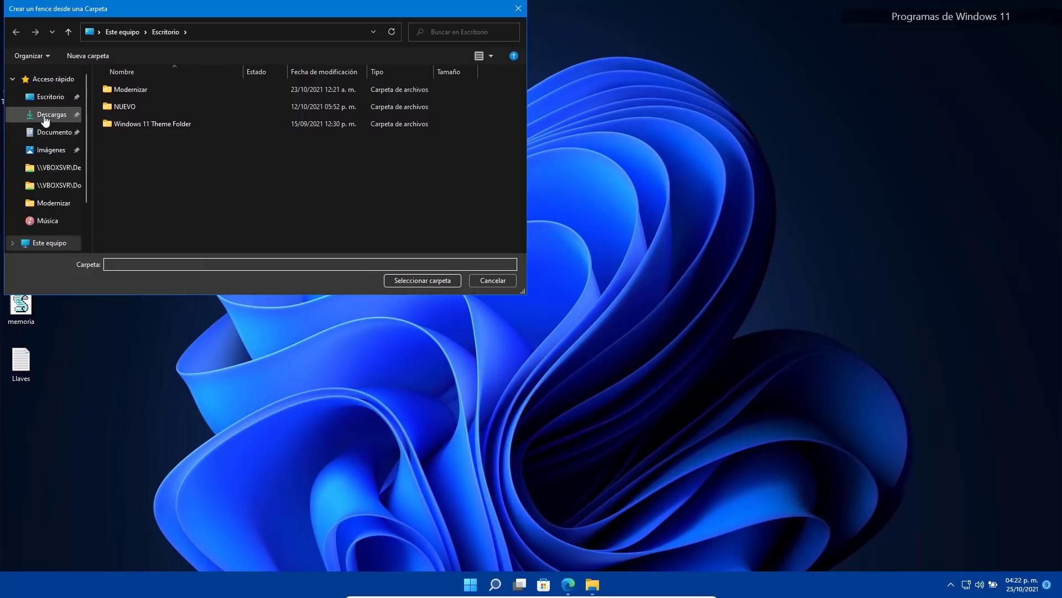
{"action": "left_click", "coordinate": [44, 115]}
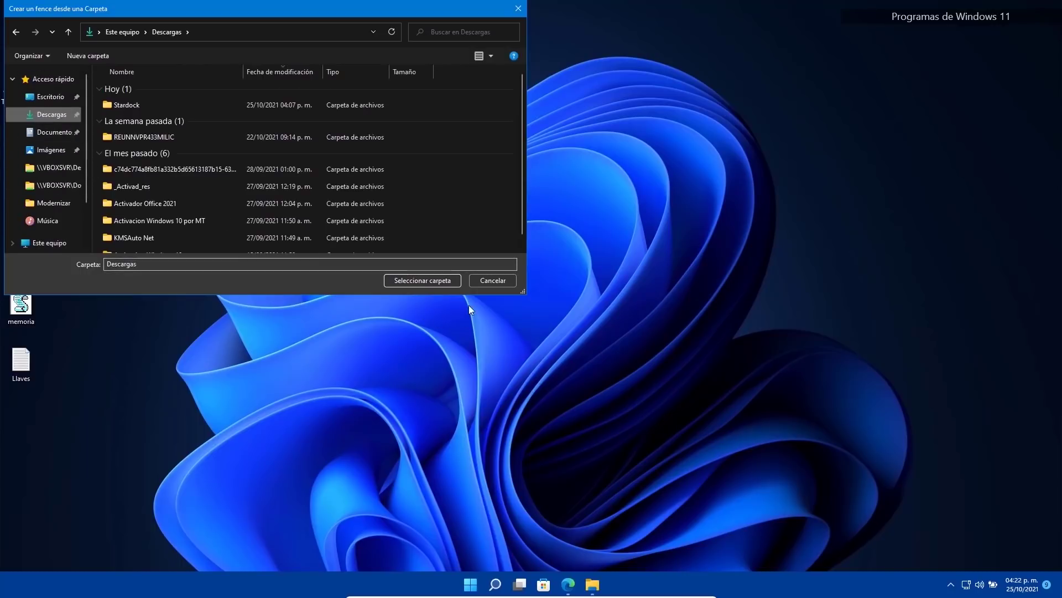
{"action": "left_click", "coordinate": [426, 279]}
{"action": "left_click", "coordinate": [596, 318]}
Move the Descargas portal toward the middle of the desktop and enlarge it to show seven icons per row.
{"action": "left_click_drag", "start_coordinate": [929, 158], "coordinate": [611, 159]}
{"action": "left_click_drag", "start_coordinate": [654, 213], "coordinate": [982, 288]}
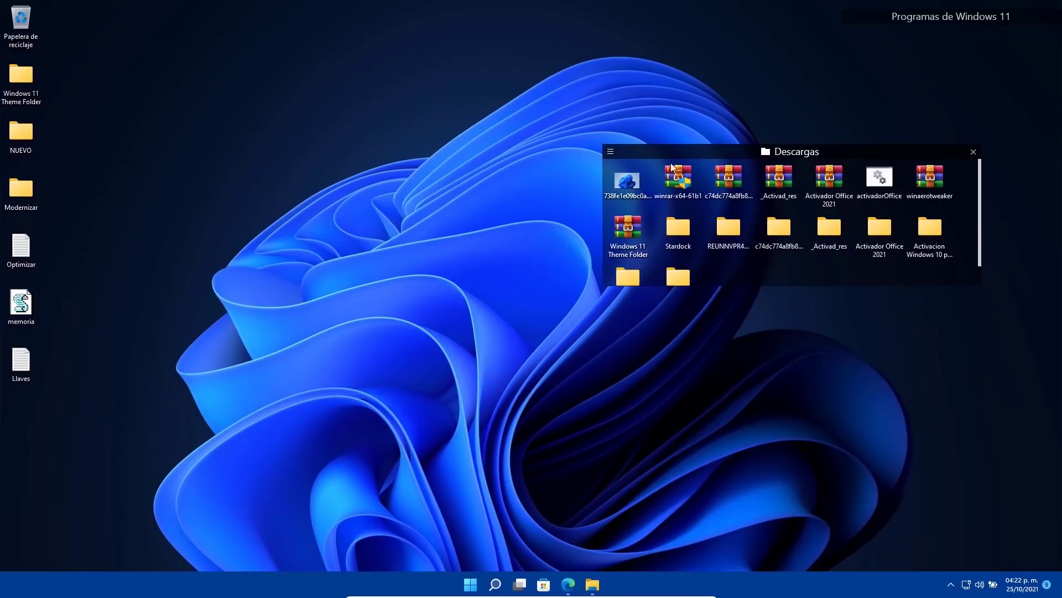
Turn on Enrollar fence for the Descargas portal and move it to the desktop's upper edge.
{"action": "left_click", "coordinate": [609, 153]}
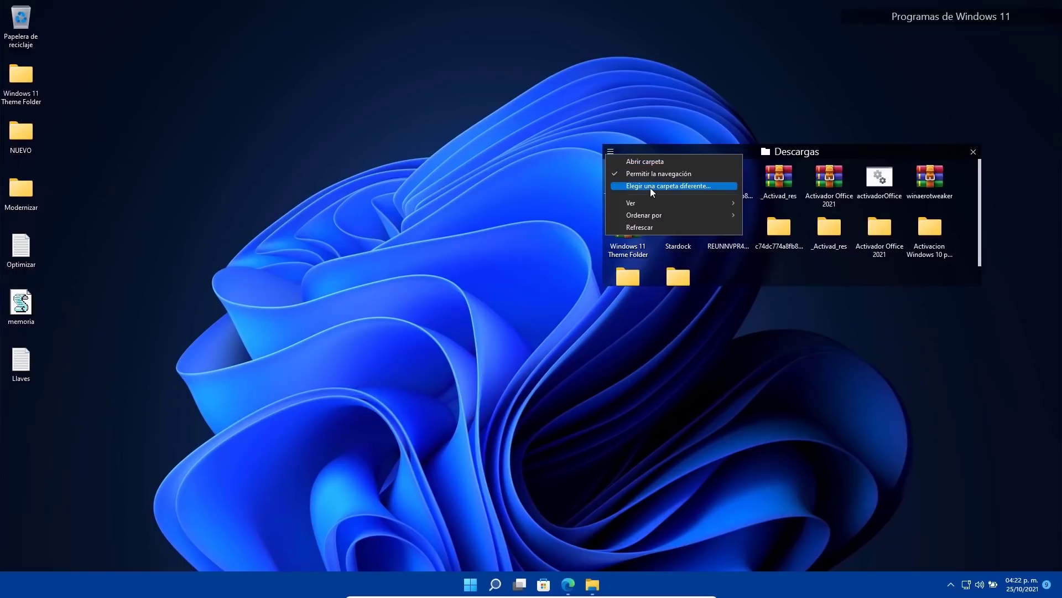
{"action": "mouse_move", "coordinate": [640, 204]}
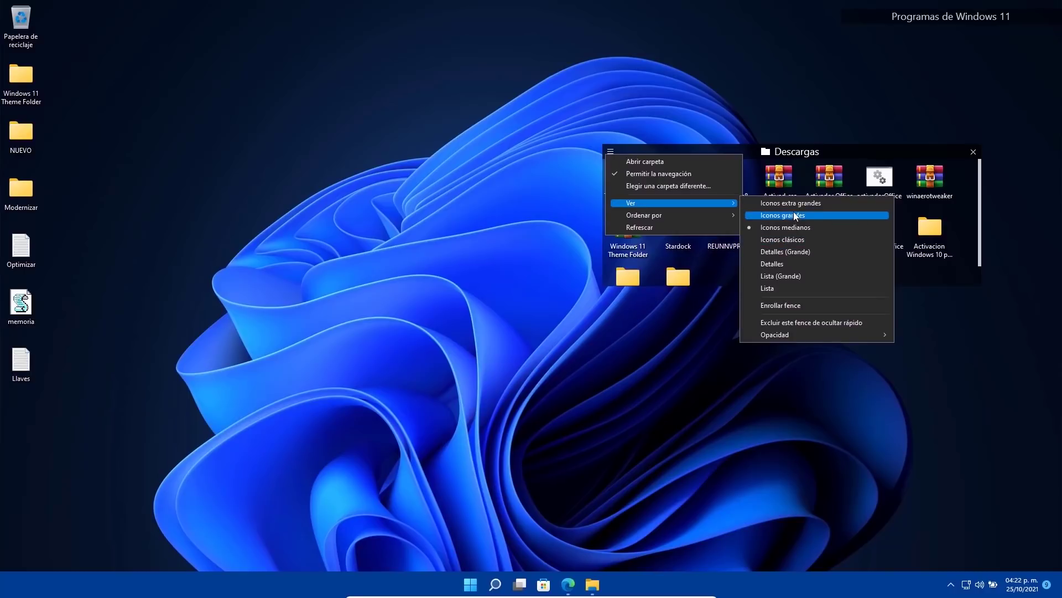
{"action": "left_click", "coordinate": [618, 144]}
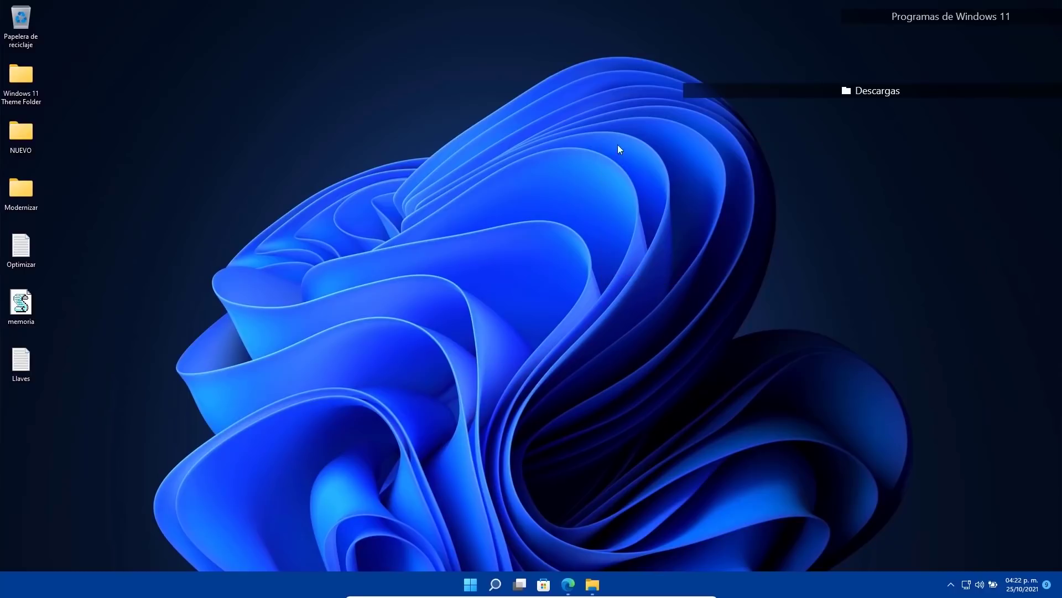
{"action": "mouse_move", "coordinate": [723, 90]}
{"action": "left_click_drag", "start_coordinate": [723, 90], "coordinate": [527, 8]}
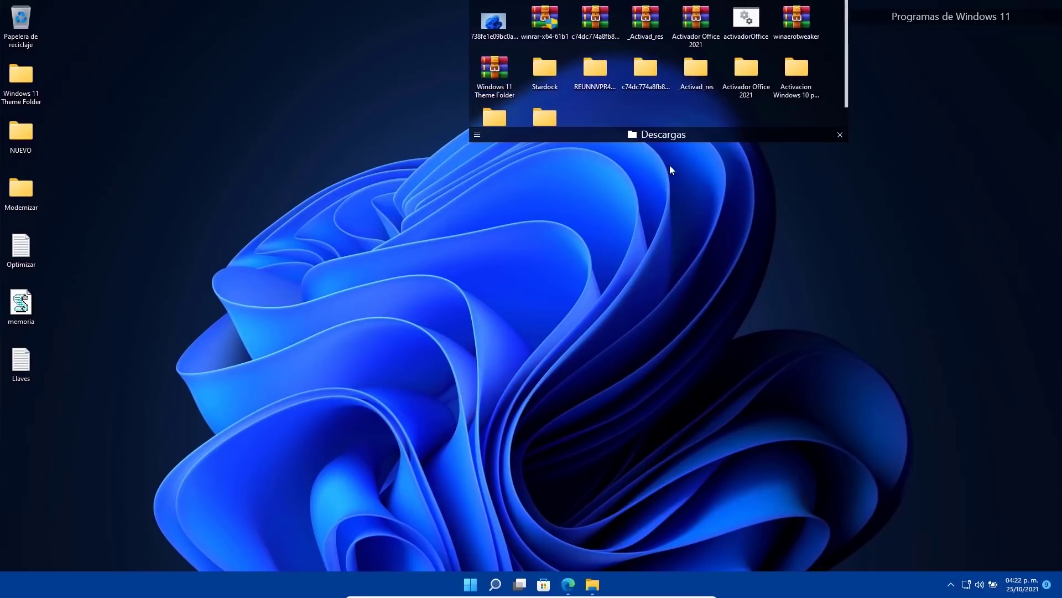
Look through the contents and options of the docked Descargas portal and delete the portal.
{"action": "scroll", "coordinate": [638, 139], "scroll_direction": "down", "scroll_amount": 1}
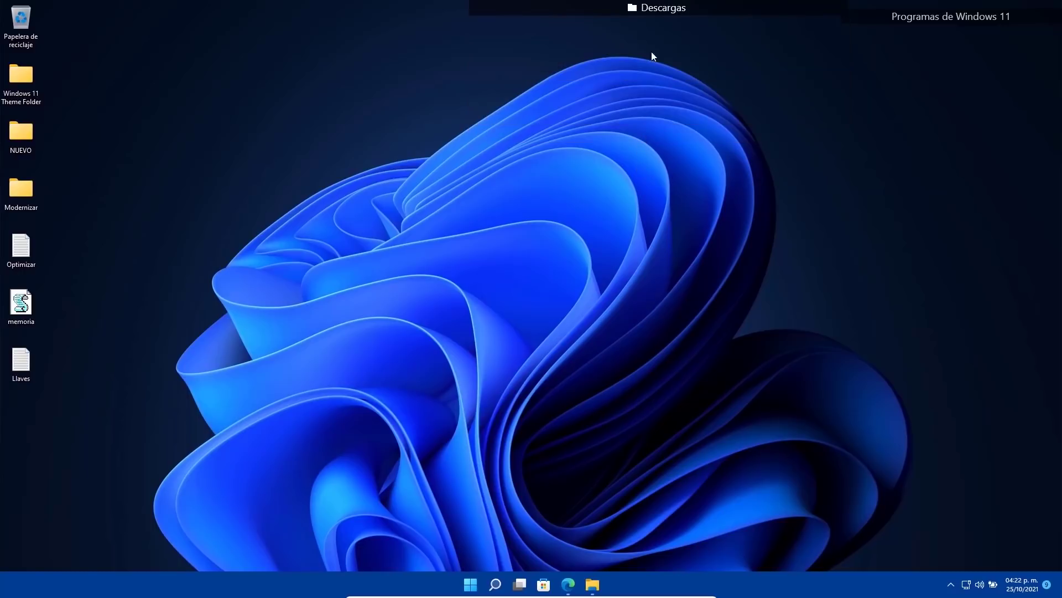
{"action": "mouse_move", "coordinate": [709, 4]}
{"action": "mouse_move", "coordinate": [741, 21]}
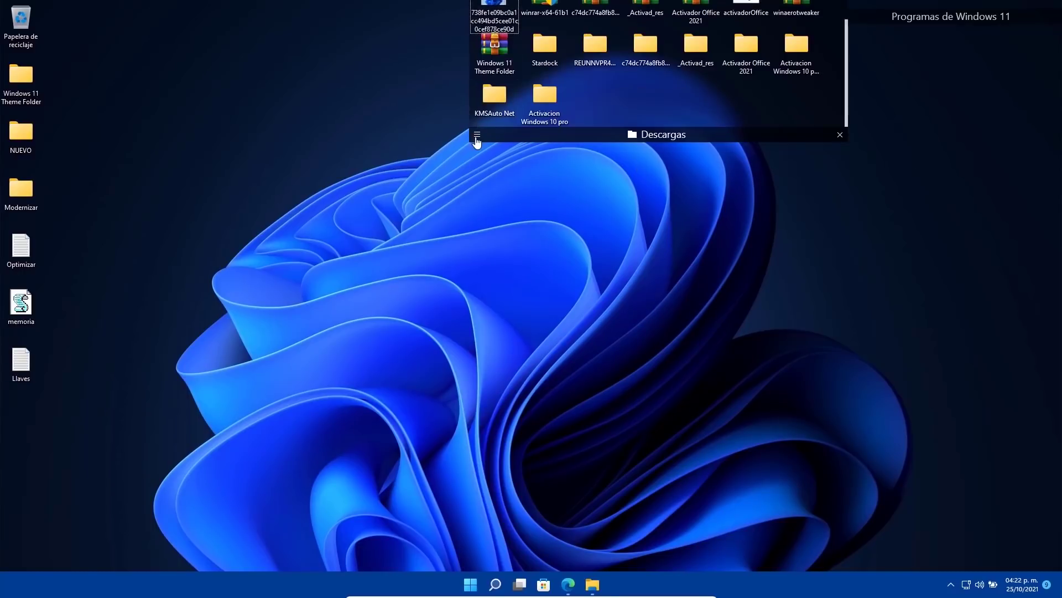
{"action": "left_click", "coordinate": [477, 134]}
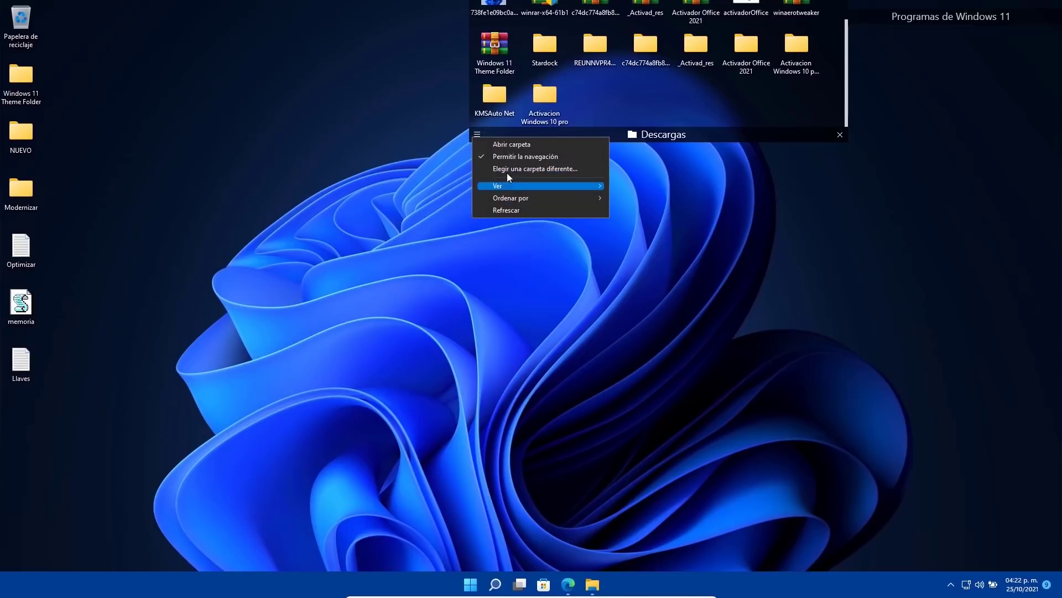
{"action": "left_click", "coordinate": [842, 134]}
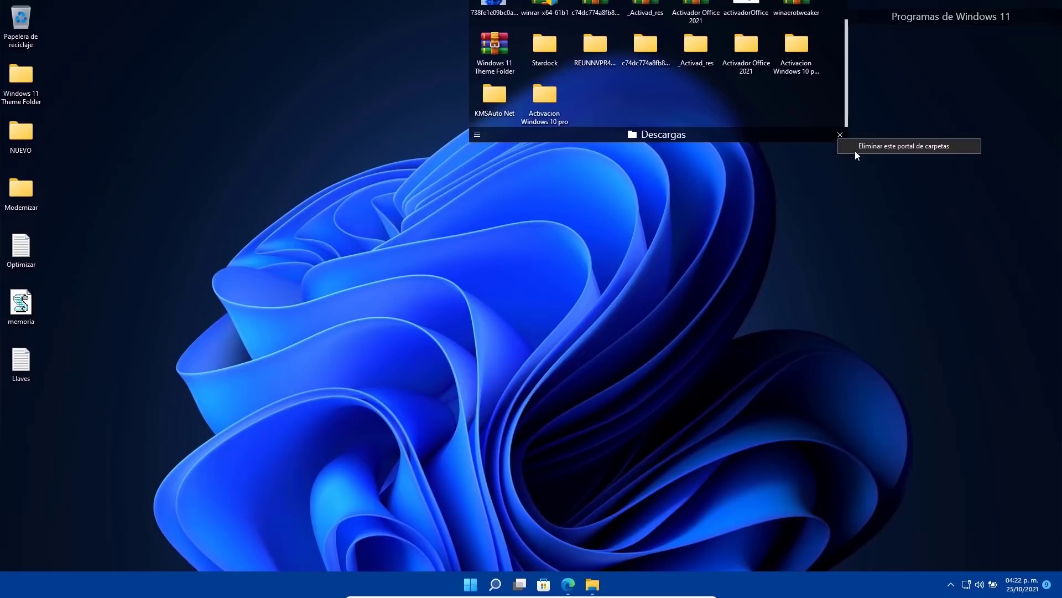
Move the Programas de Windows 11 fence near the desktop icons and delete the fence while keeping its files.
{"action": "mouse_move", "coordinate": [898, 20]}
{"action": "left_click_drag", "start_coordinate": [850, 22], "coordinate": [232, 23]}
{"action": "left_click", "coordinate": [370, 77]}
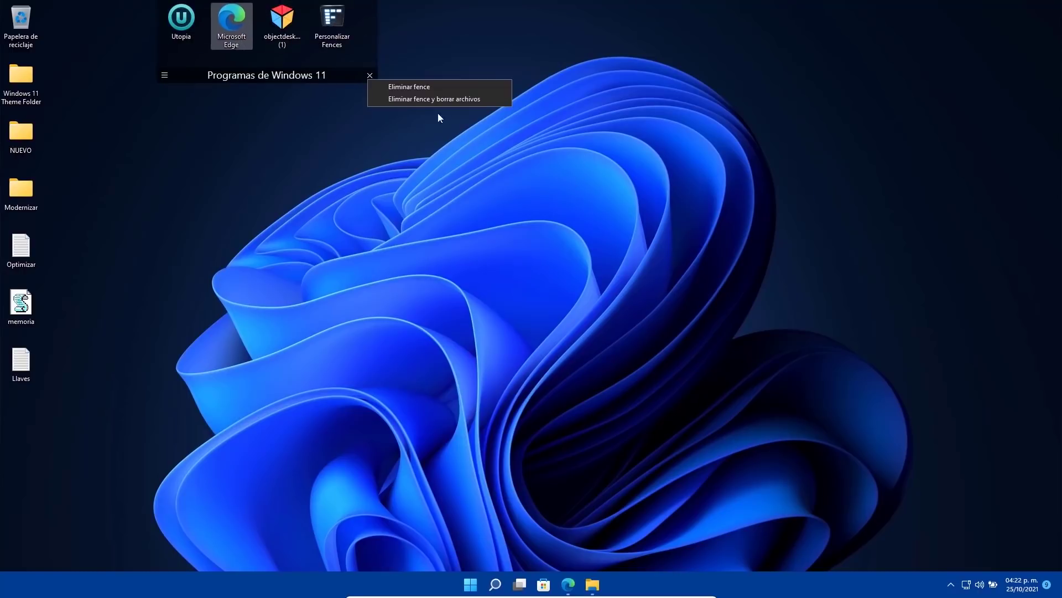
{"action": "left_click", "coordinate": [418, 90]}
Arrange the Utopia, Microsoft Edge, objectdesktop and Personalizar Fences icons in a second column beside the folders.
{"action": "left_click_drag", "start_coordinate": [345, 91], "coordinate": [138, 11]}
{"action": "left_click", "coordinate": [124, 133]}
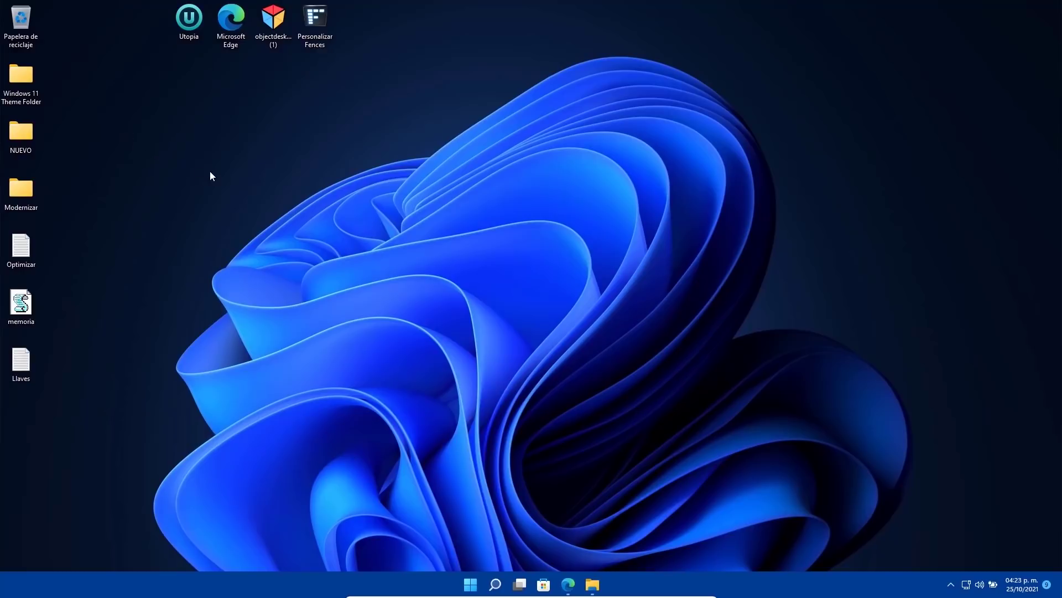
{"action": "left_click_drag", "start_coordinate": [193, 30], "coordinate": [62, 72]}
{"action": "left_click_drag", "start_coordinate": [230, 33], "coordinate": [63, 136]}
{"action": "left_click_drag", "start_coordinate": [273, 19], "coordinate": [64, 194]}
{"action": "left_click_drag", "start_coordinate": [315, 21], "coordinate": [74, 259]}
Draw a new fence on the empty desktop area and title it Carpetas.
{"action": "right_click", "coordinate": [789, 102]}
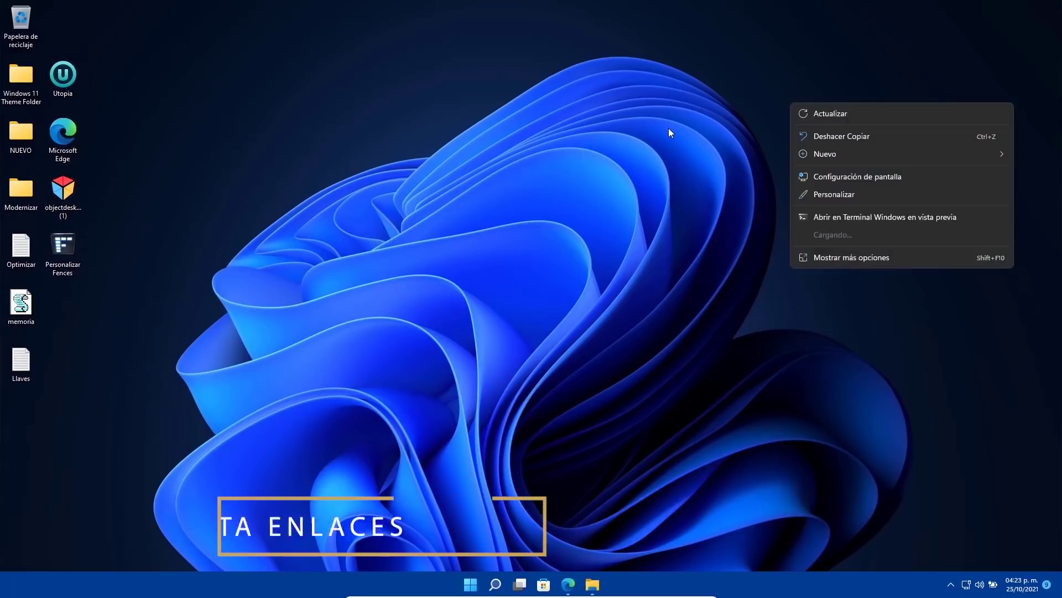
{"action": "left_click_drag", "start_coordinate": [657, 79], "coordinate": [975, 264]}
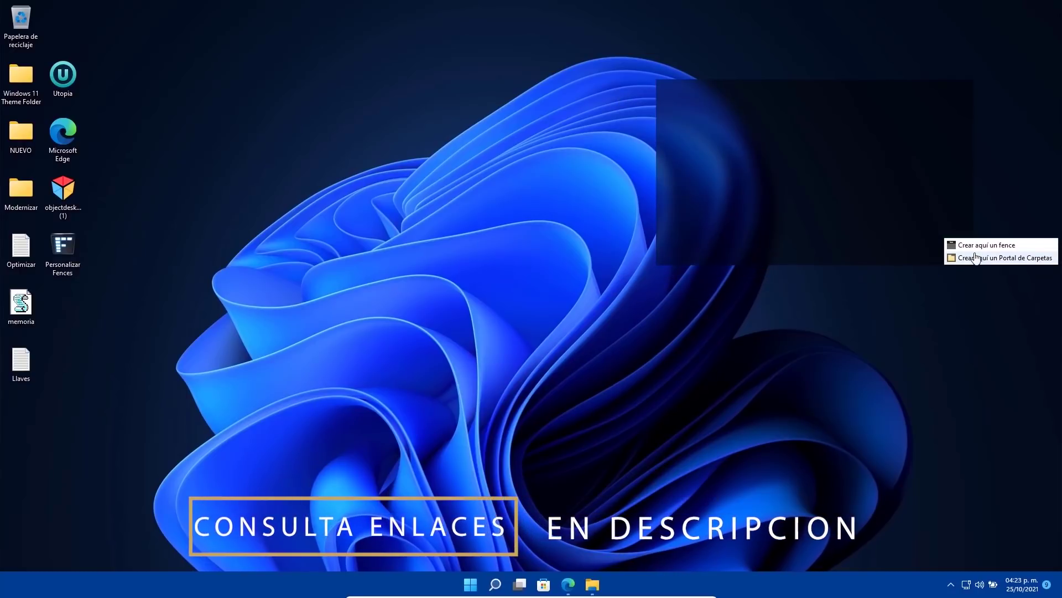
{"action": "left_click", "coordinate": [973, 246]}
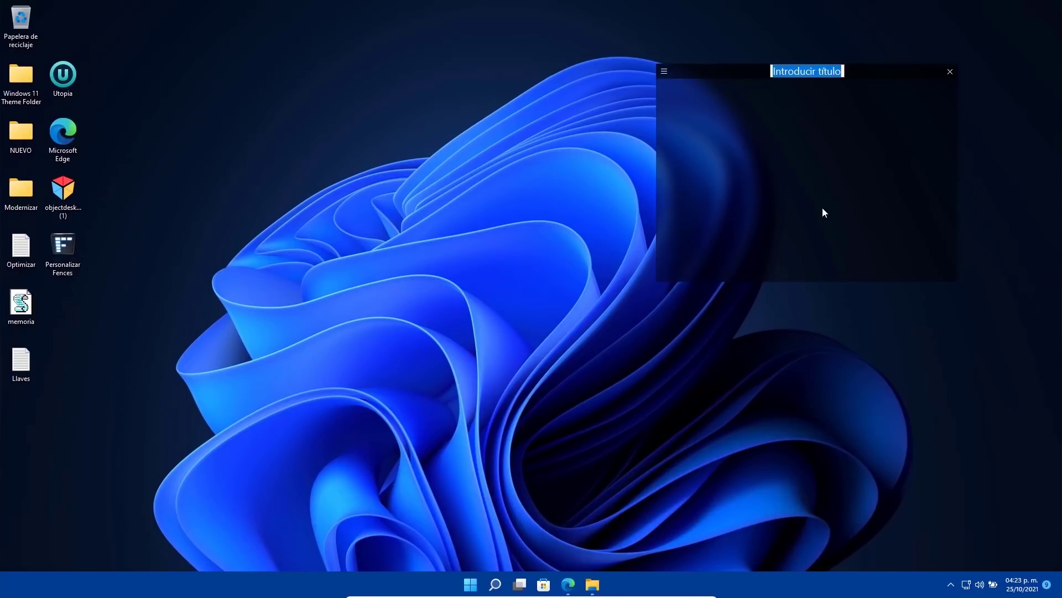
{"action": "type", "text": "Ca"}
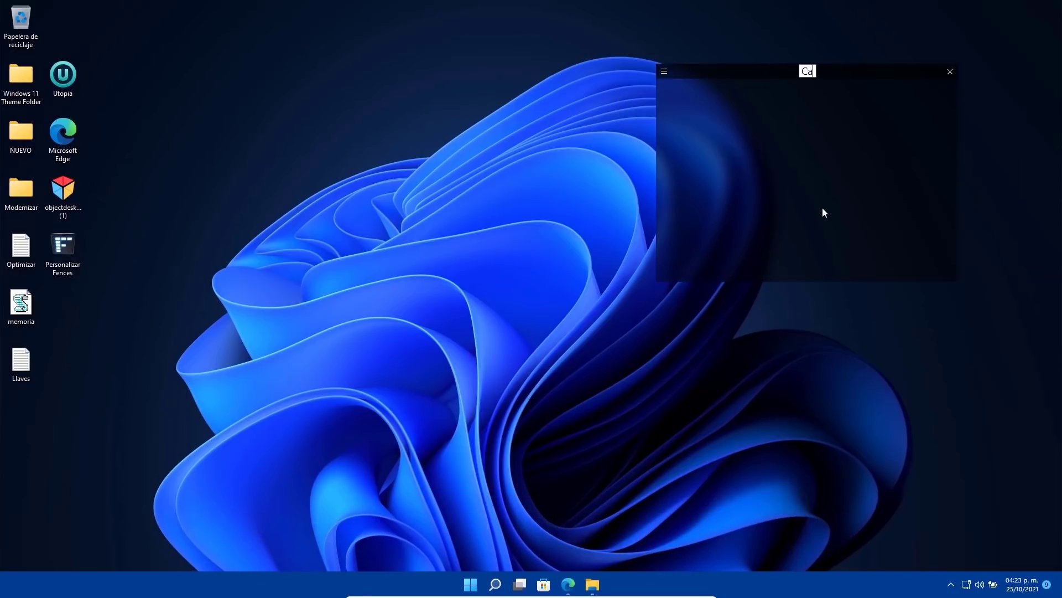
{"action": "type", "text": "rpetas"}
{"action": "key", "text": "Return"}
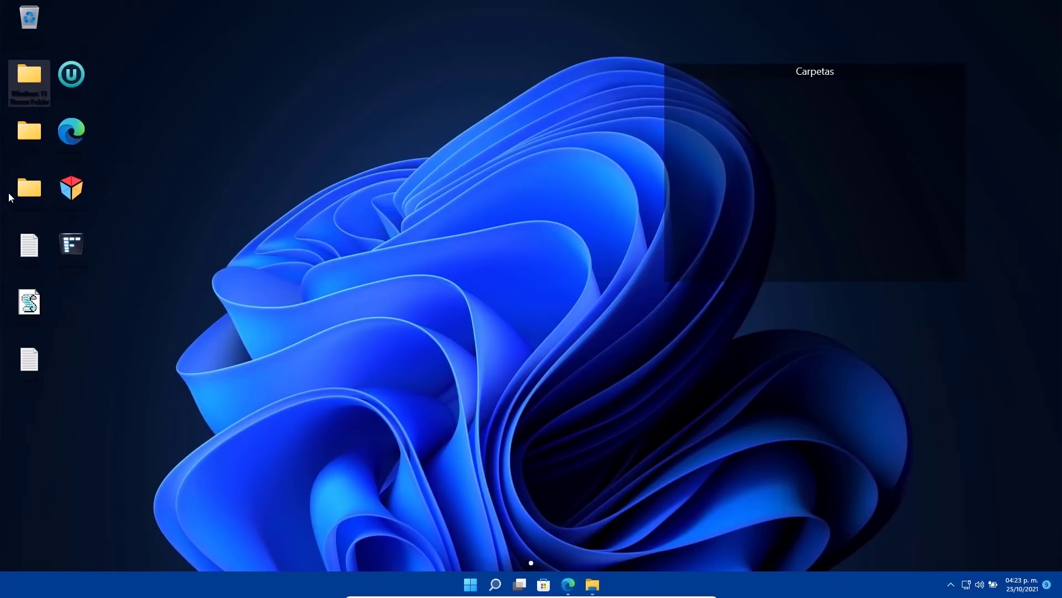
Move Windows 11 Theme Folder, NUEVO, Modernizar, Utopia, Microsoft Edge and the objectdesktop icon into the Carpetas fence.
{"action": "left_click_drag", "start_coordinate": [0, 199], "coordinate": [739, 254]}
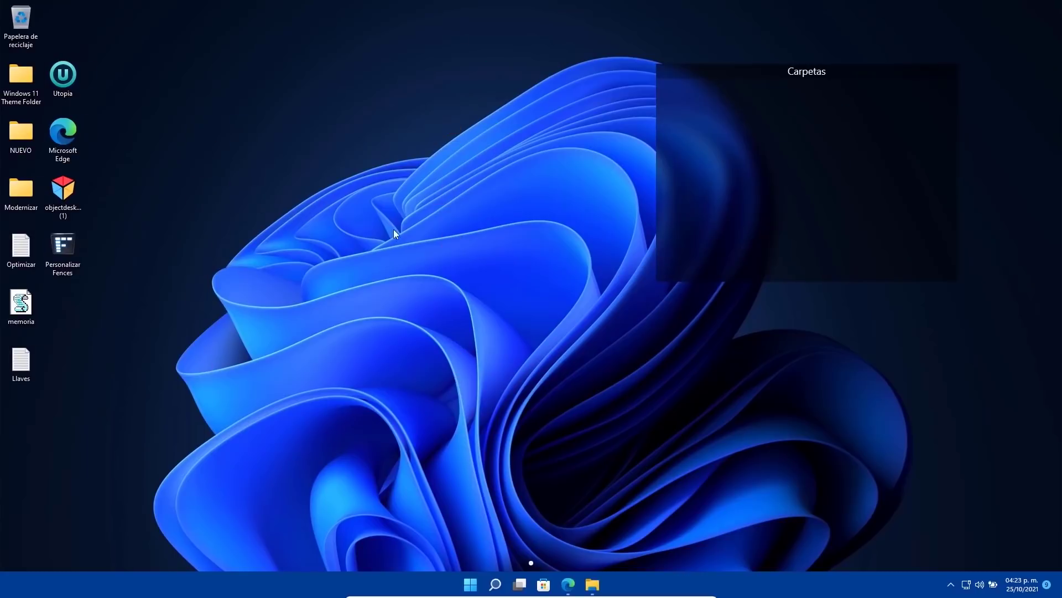
{"action": "left_click_drag", "start_coordinate": [107, 206], "coordinate": [8, 62]}
{"action": "left_click_drag", "start_coordinate": [21, 131], "coordinate": [728, 282]}
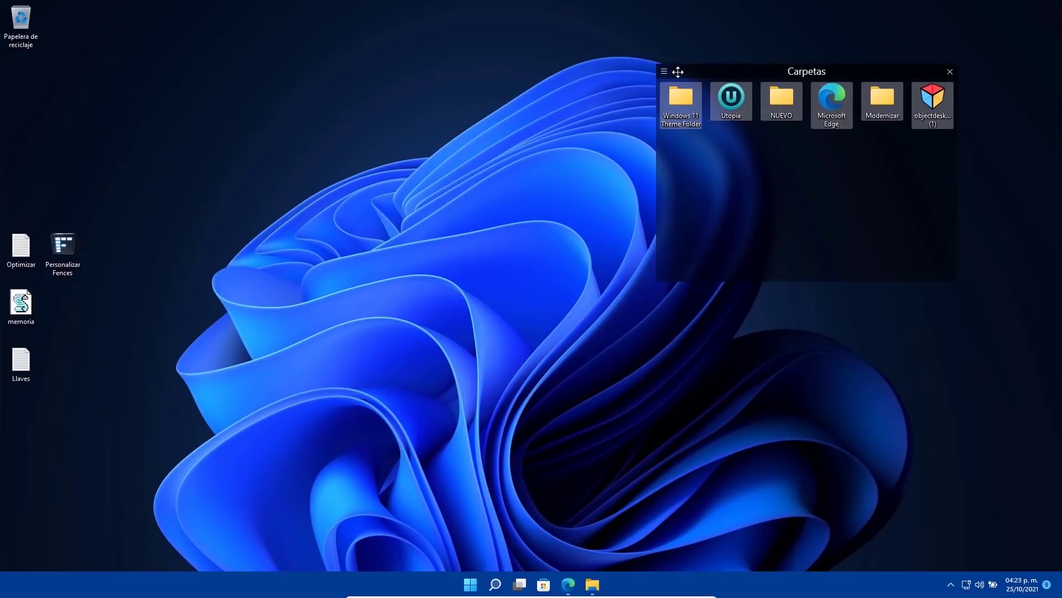
Move the Carpetas fence to the desktop's upper-right corner and place the Personalizar Fences icon above Optimizar.
{"action": "left_click_drag", "start_coordinate": [713, 69], "coordinate": [797, 19]}
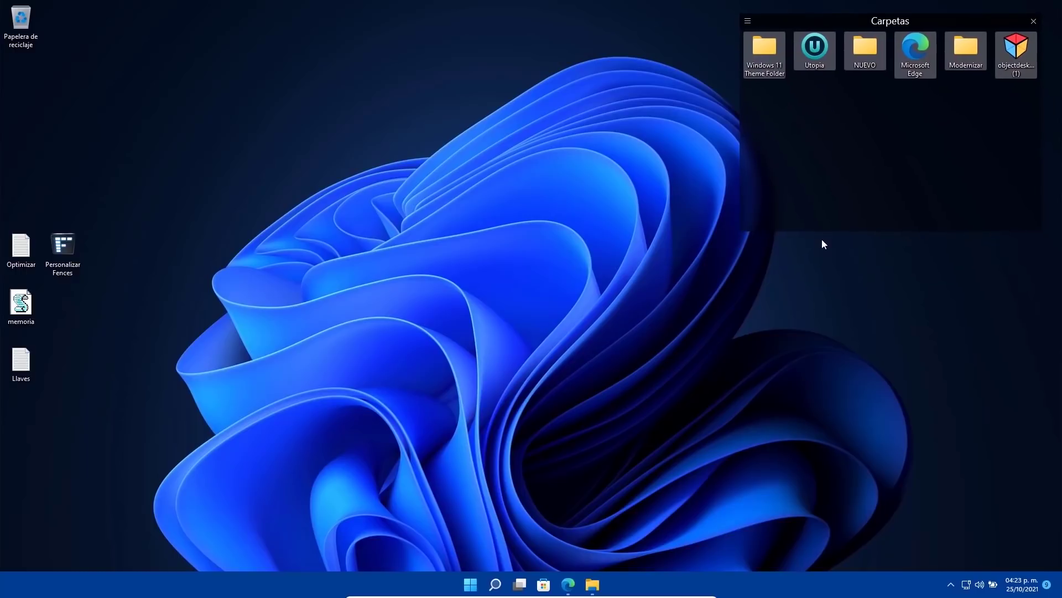
{"action": "left_click_drag", "start_coordinate": [75, 252], "coordinate": [34, 197]}
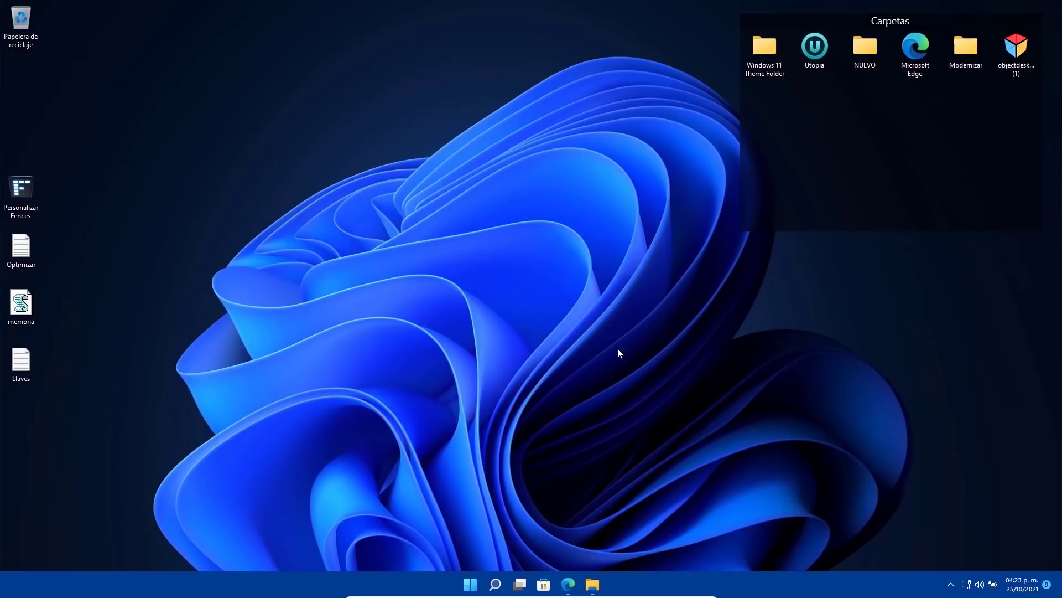
Switch to Microsoft Edge to show Stardock's Fences 4 product page.
{"action": "left_click", "coordinate": [570, 585]}
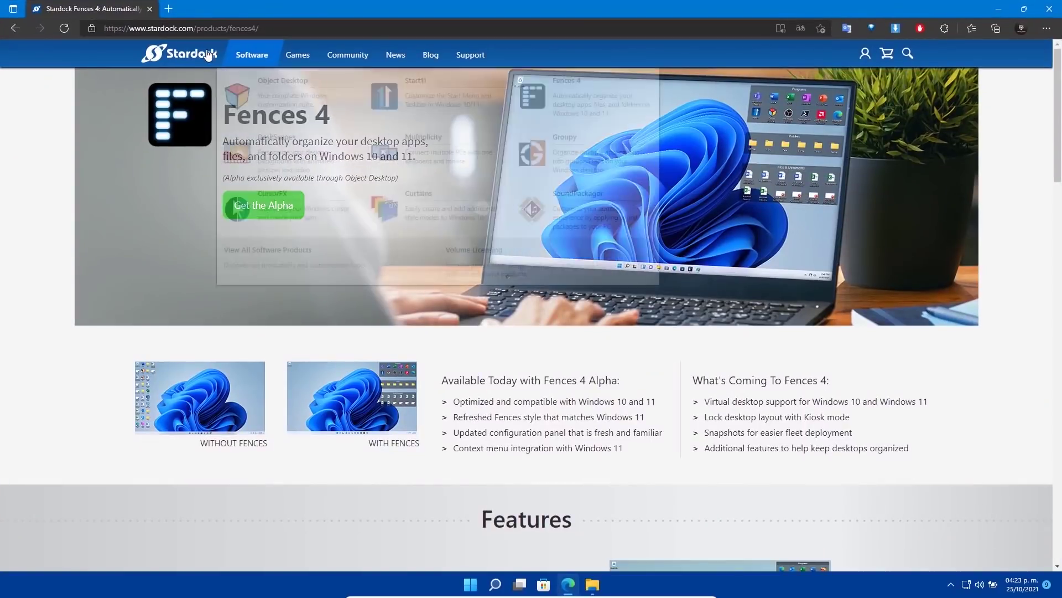
Open the DeskScapes product page from Stardock's software list and look through its features, screenshots and system requirements.
{"action": "mouse_move", "coordinate": [250, 55]}
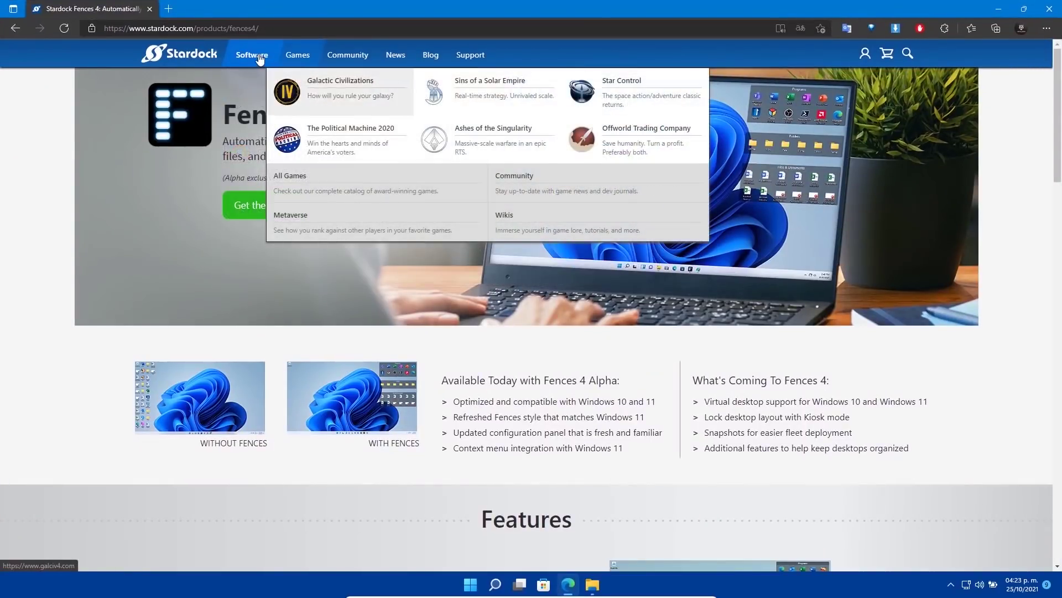
{"action": "left_click", "coordinate": [273, 142]}
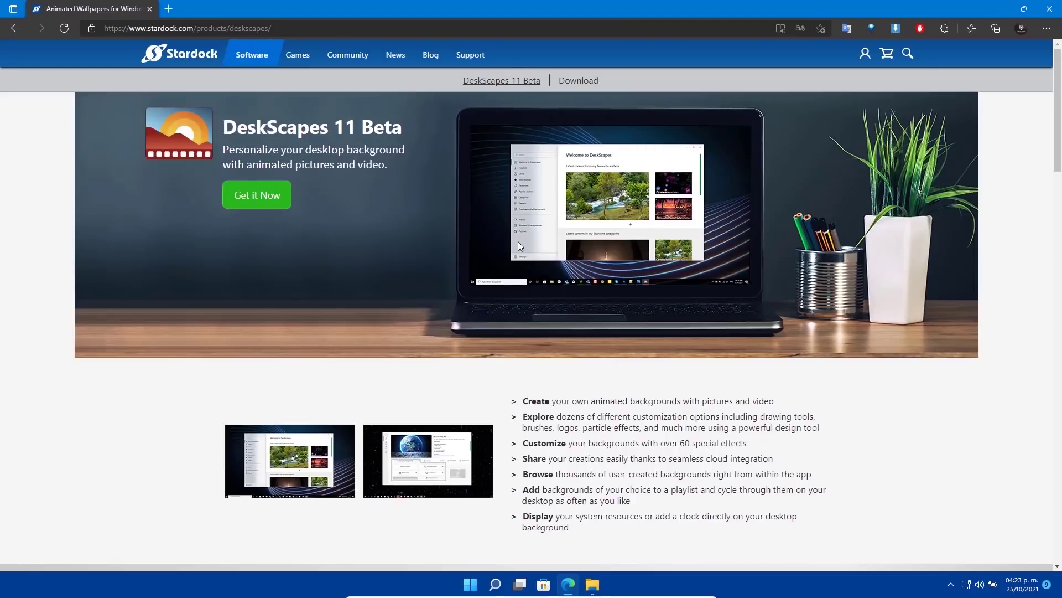
{"action": "scroll", "coordinate": [520, 260], "scroll_direction": "down", "scroll_amount": 1}
{"action": "scroll", "coordinate": [522, 274], "scroll_direction": "down", "scroll_amount": 10}
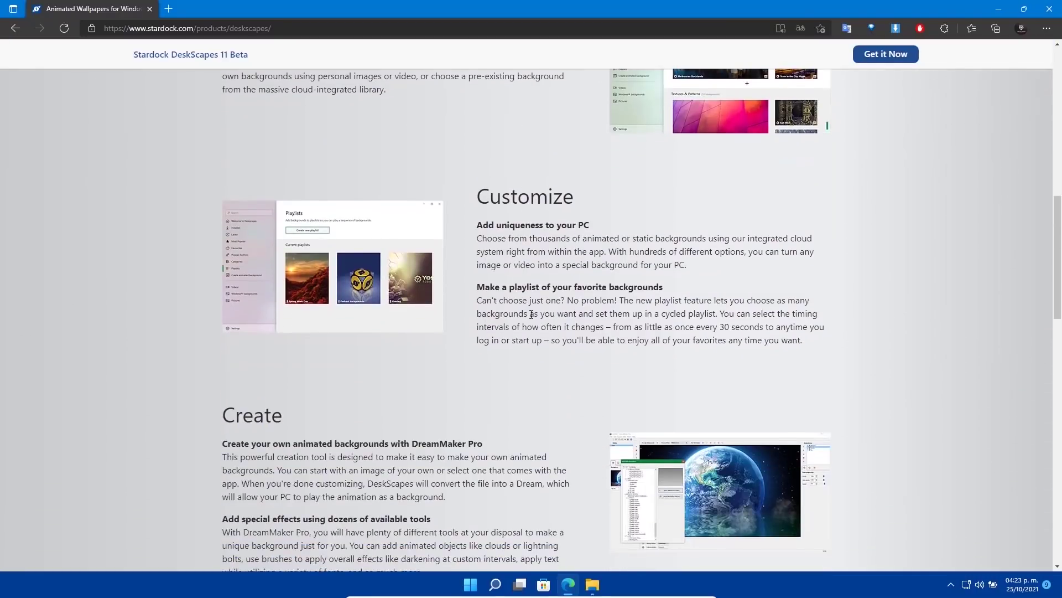
{"action": "scroll", "coordinate": [534, 316], "scroll_direction": "down", "scroll_amount": 10}
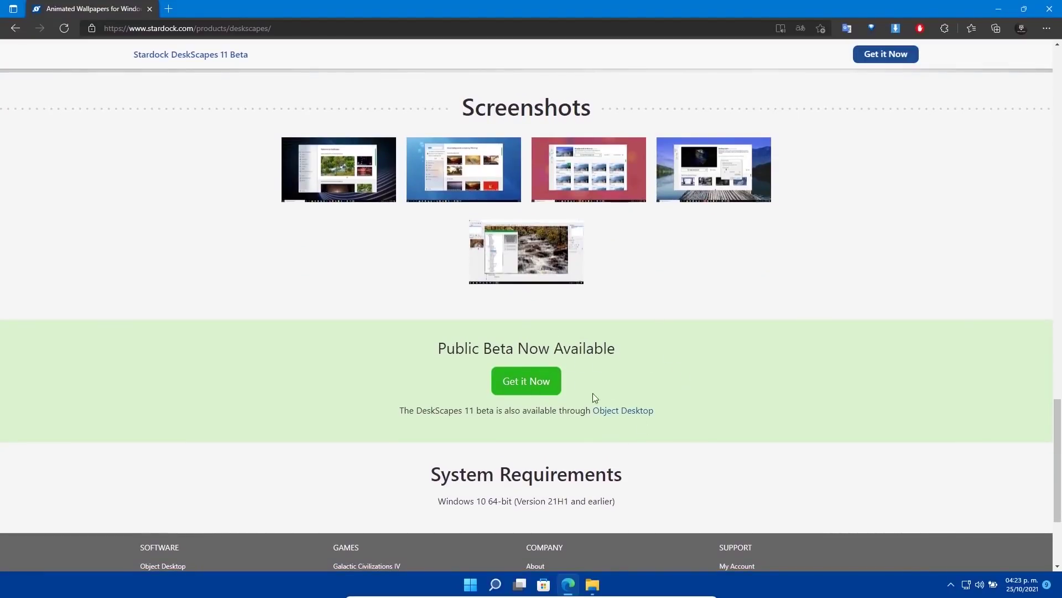
{"action": "scroll", "coordinate": [623, 400], "scroll_direction": "up", "scroll_amount": 10}
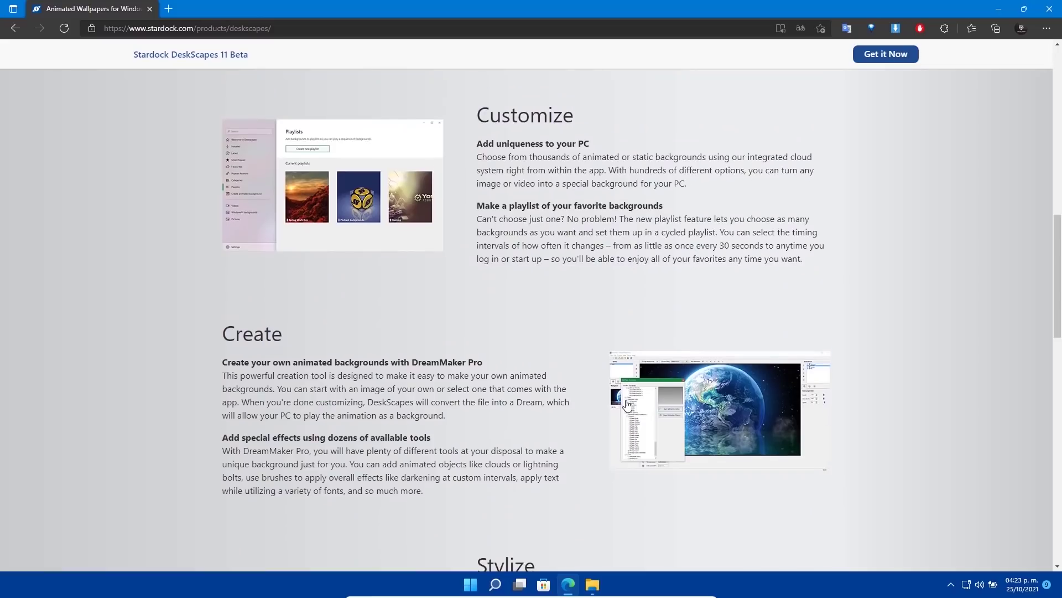
{"action": "scroll", "coordinate": [627, 405], "scroll_direction": "up", "scroll_amount": 5}
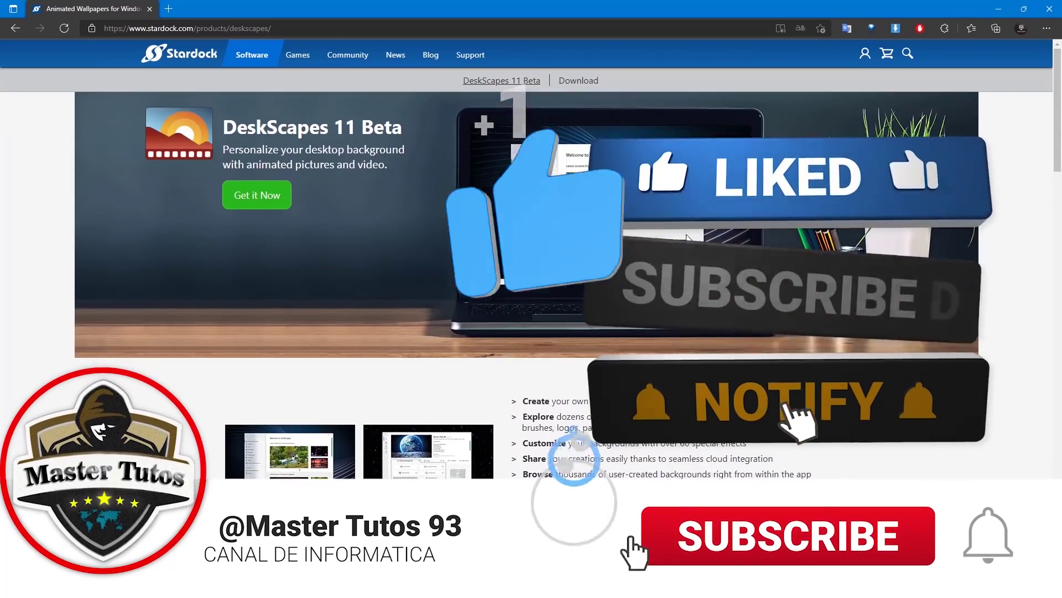
{"action": "scroll", "coordinate": [686, 234], "scroll_direction": "down", "scroll_amount": 4}
Close the browser window to return to the desktop.
{"action": "left_click", "coordinate": [1045, 16]}
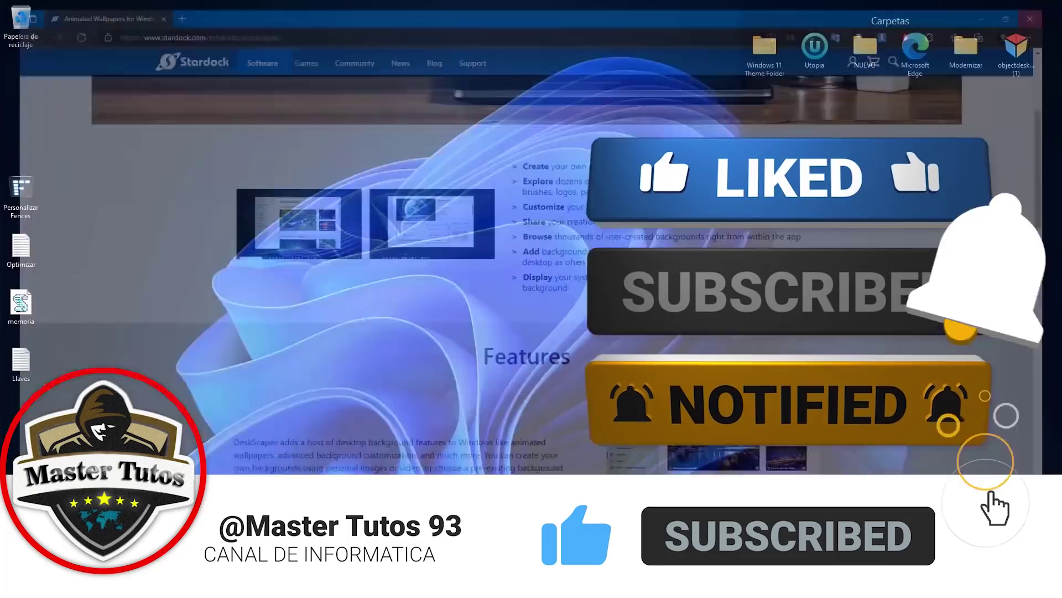